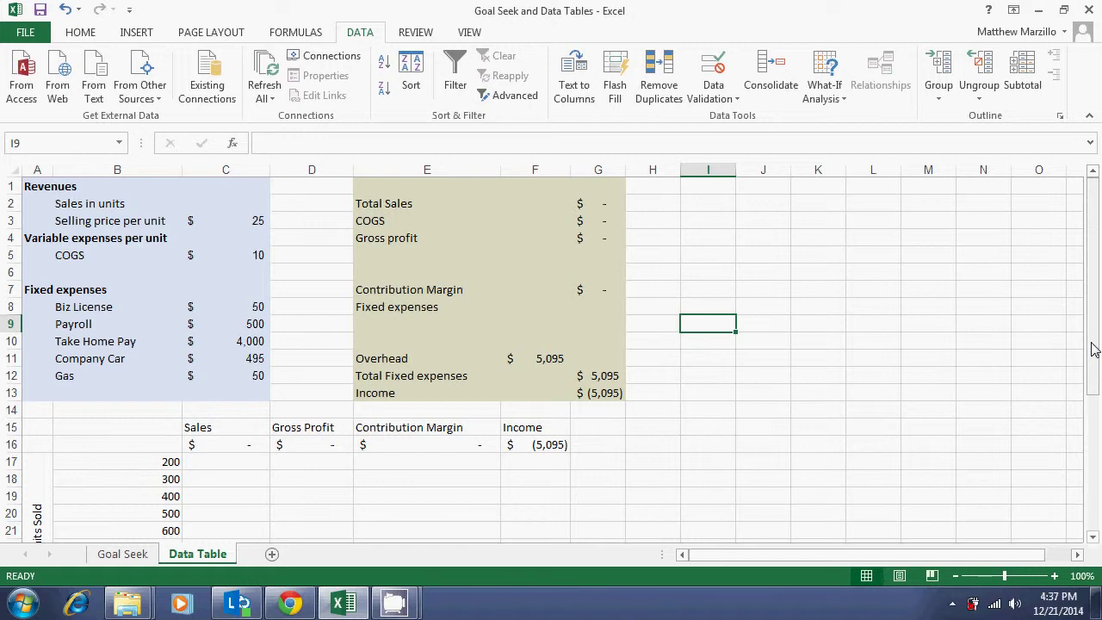
- Review the data table layout, covering the Sales and Gross Profit headings and the Units Sold column
left_click_drag(1093, 349, 1097, 402)
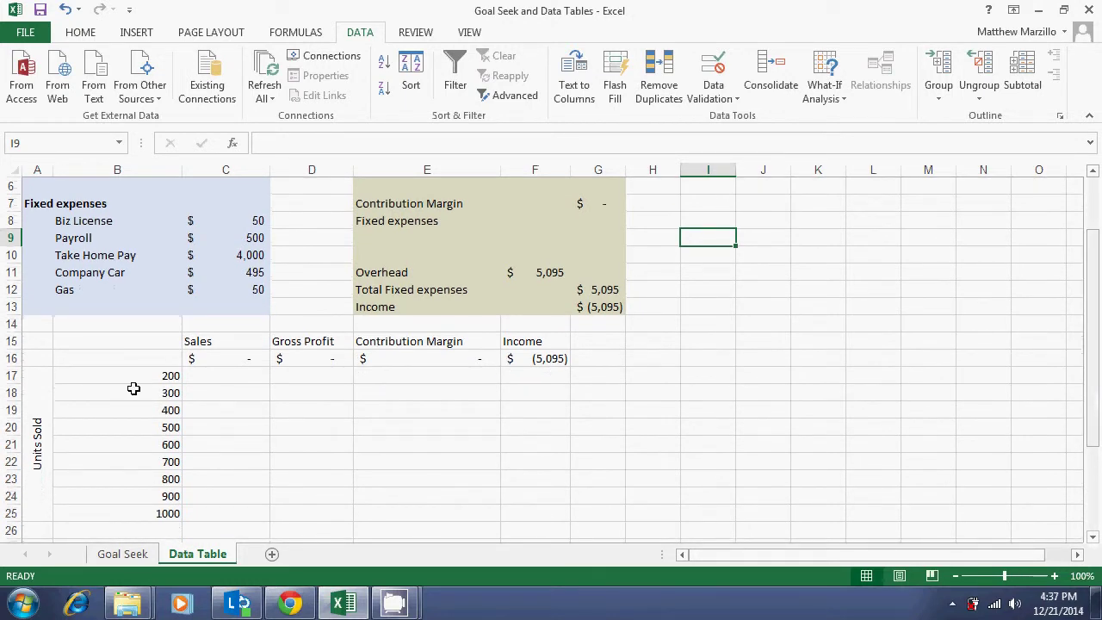
left_click(233, 344)
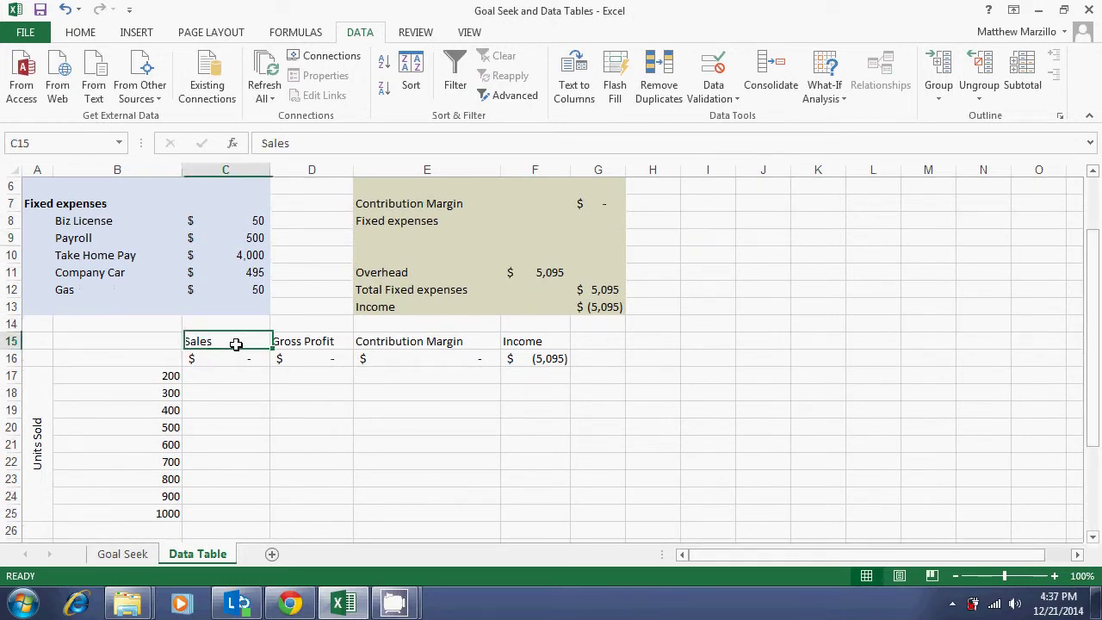
left_click(301, 341)
left_click_drag(159, 375, 162, 502)
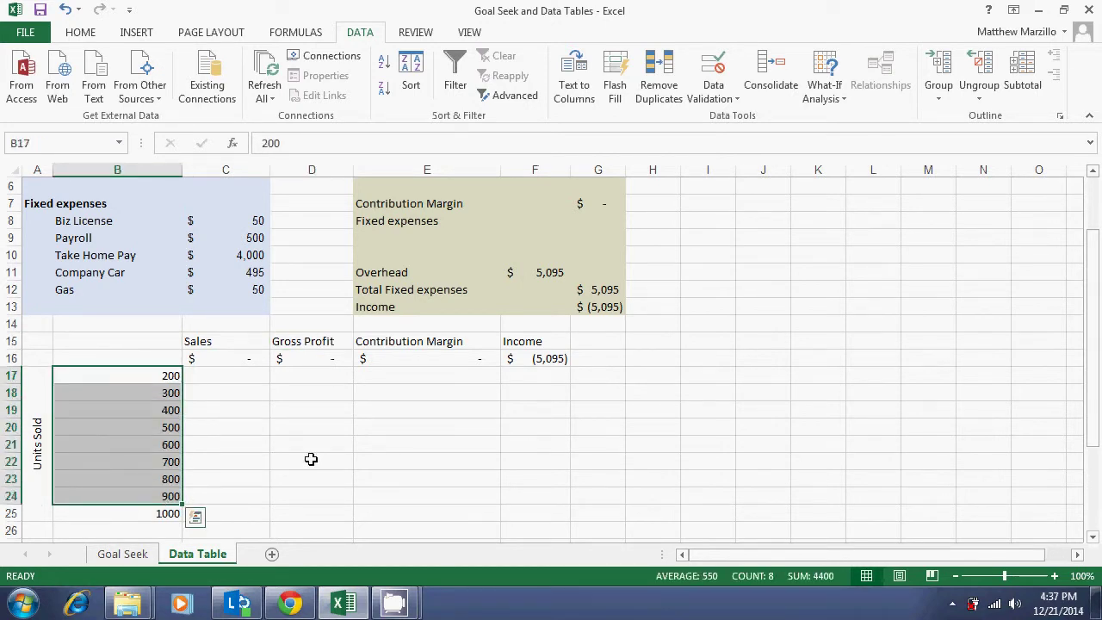
left_click(311, 459)
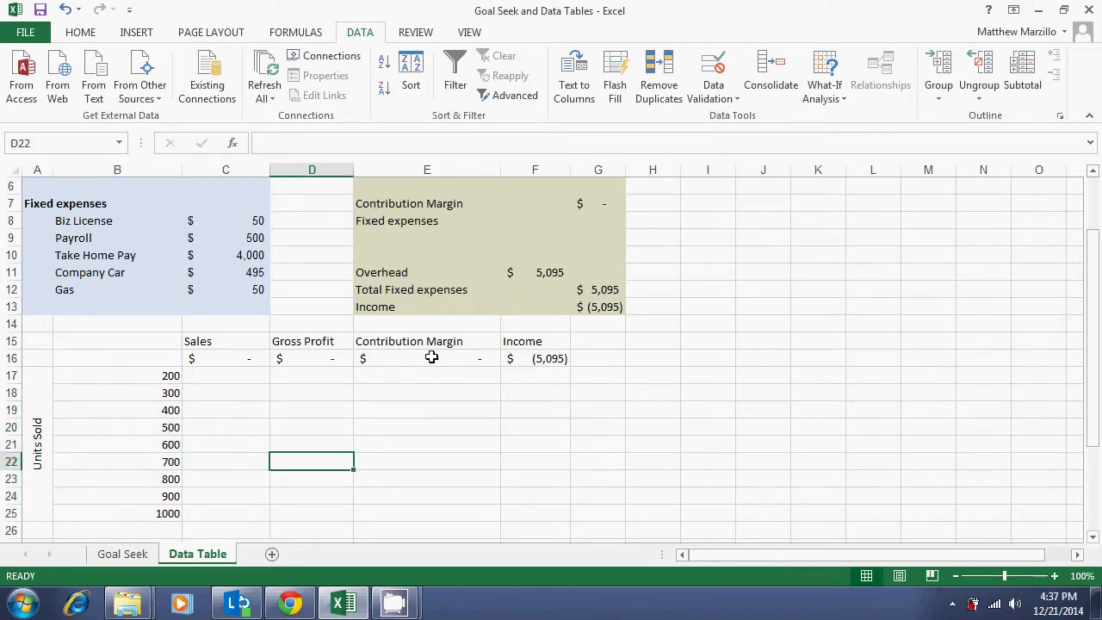
- Inspect the sales-in-units input cell and the formulas for total sales, gross profit and total fixed expenses
left_click_drag(1091, 439, 1090, 322)
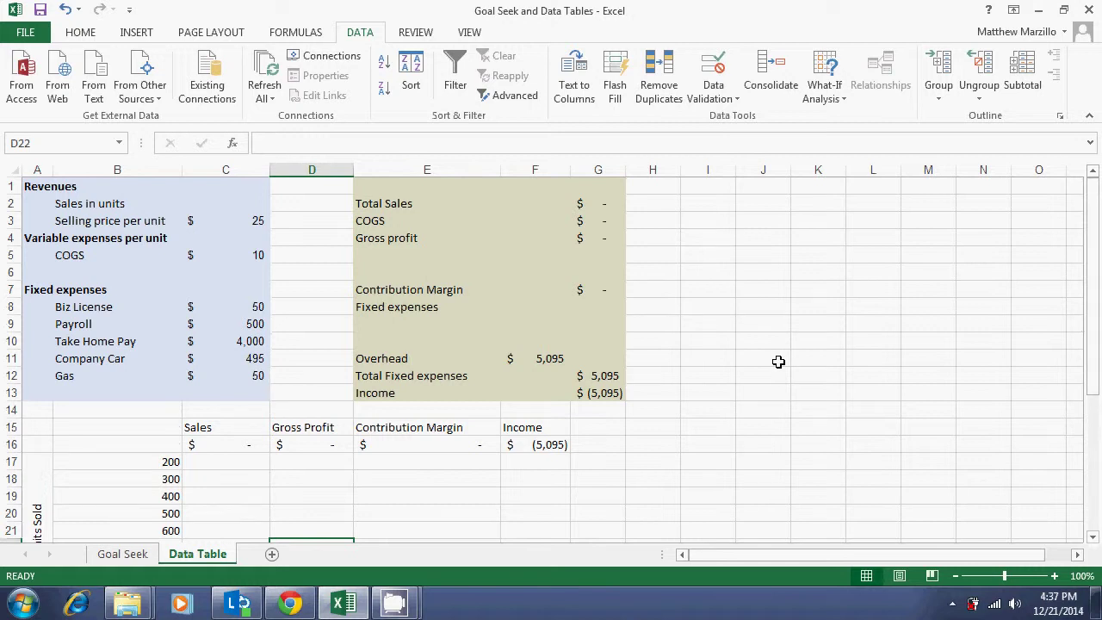
left_click(225, 207)
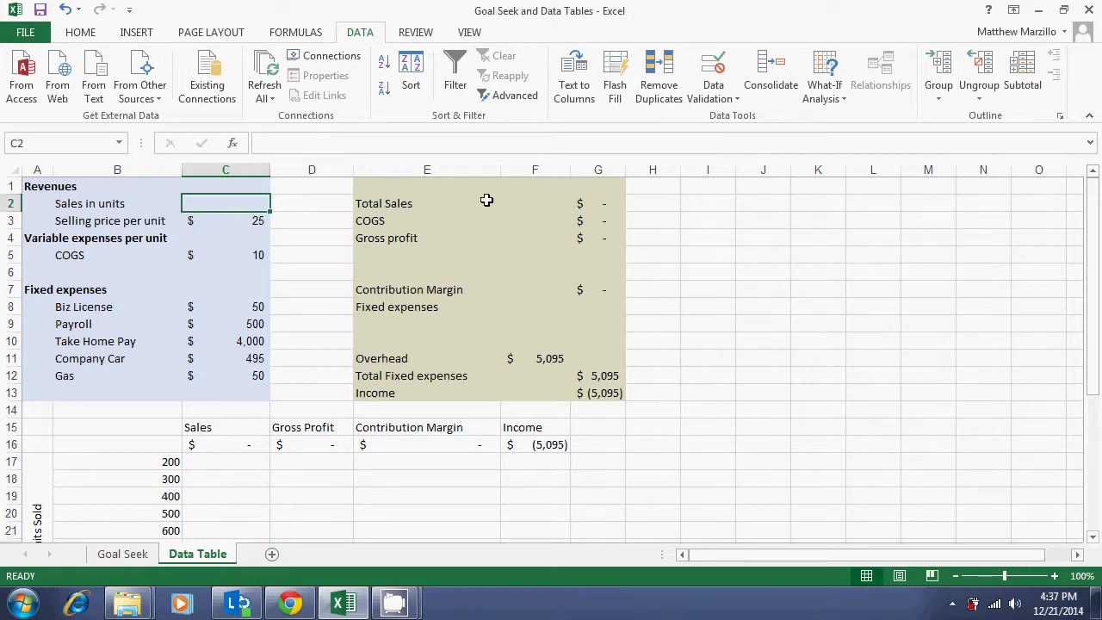
left_click(594, 201)
left_click(603, 234)
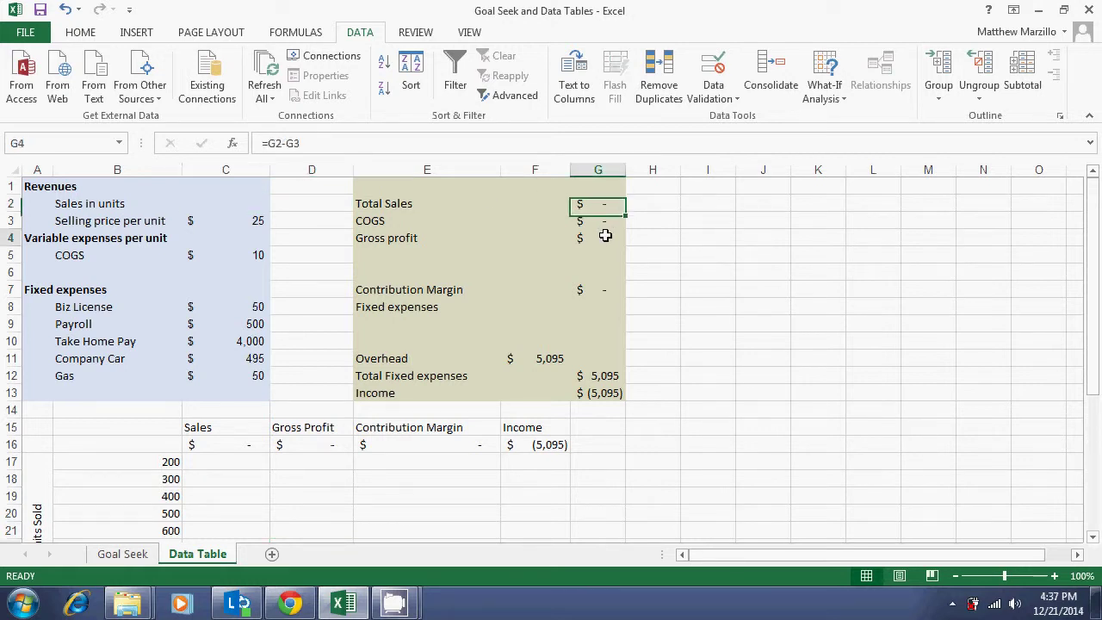
left_click(594, 377)
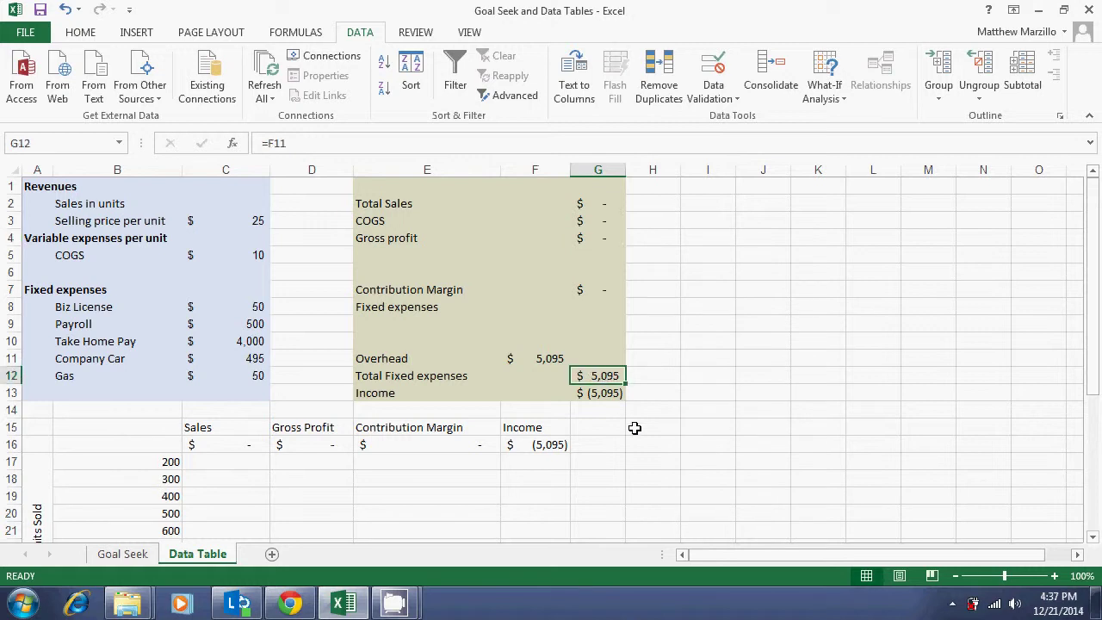
- Try 200 as the sales in units in C2, and clear the cell again
left_click(226, 208)
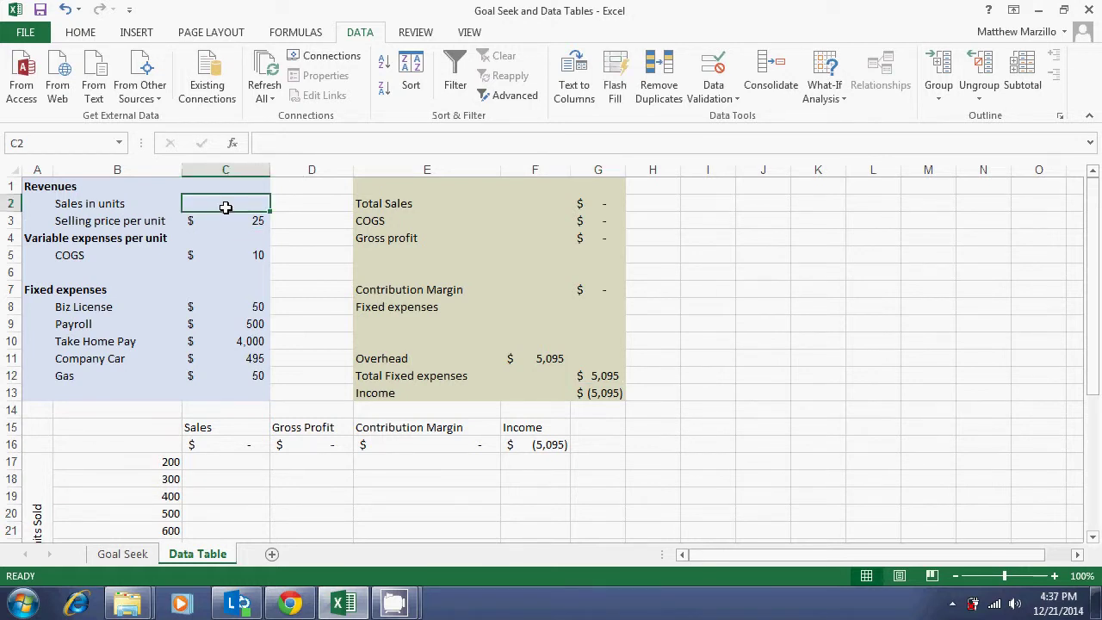
type("200")
key("Return")
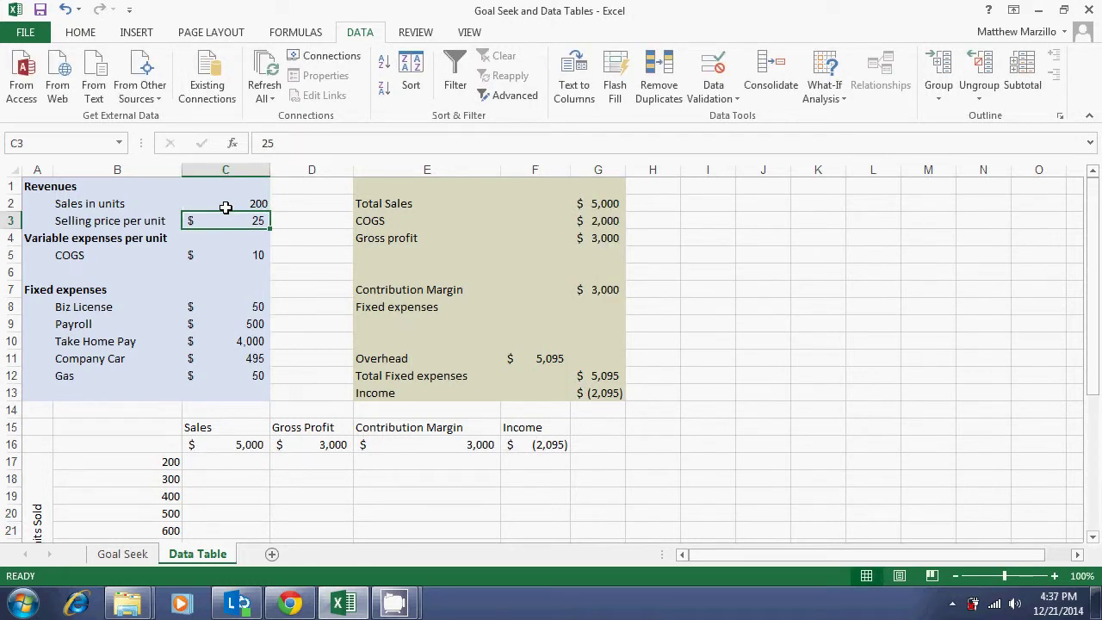
left_click(226, 208)
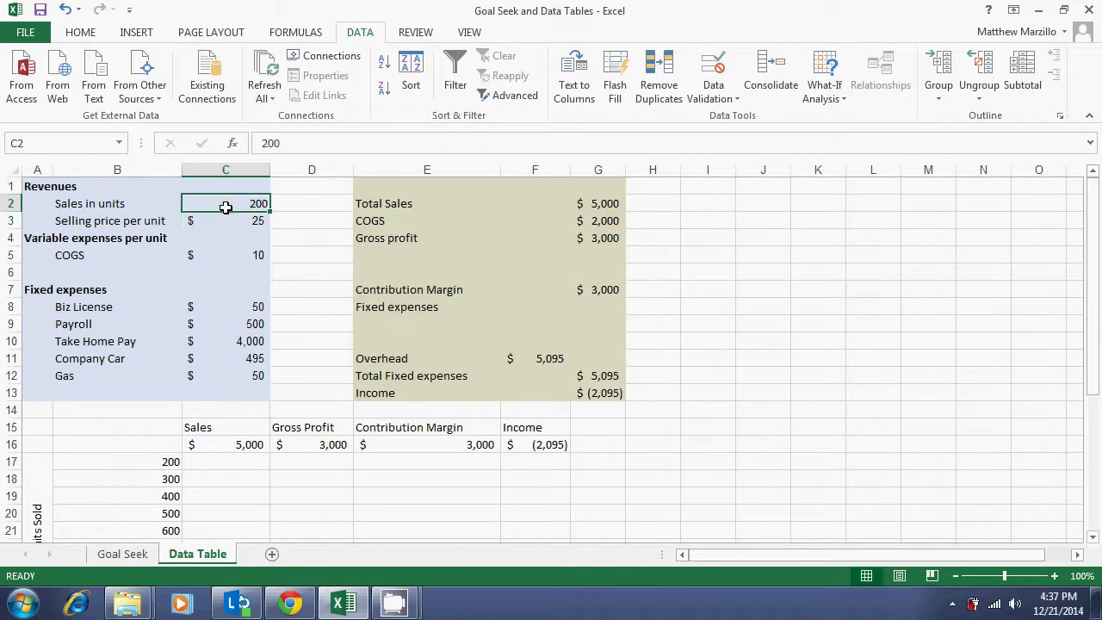
key("Delete")
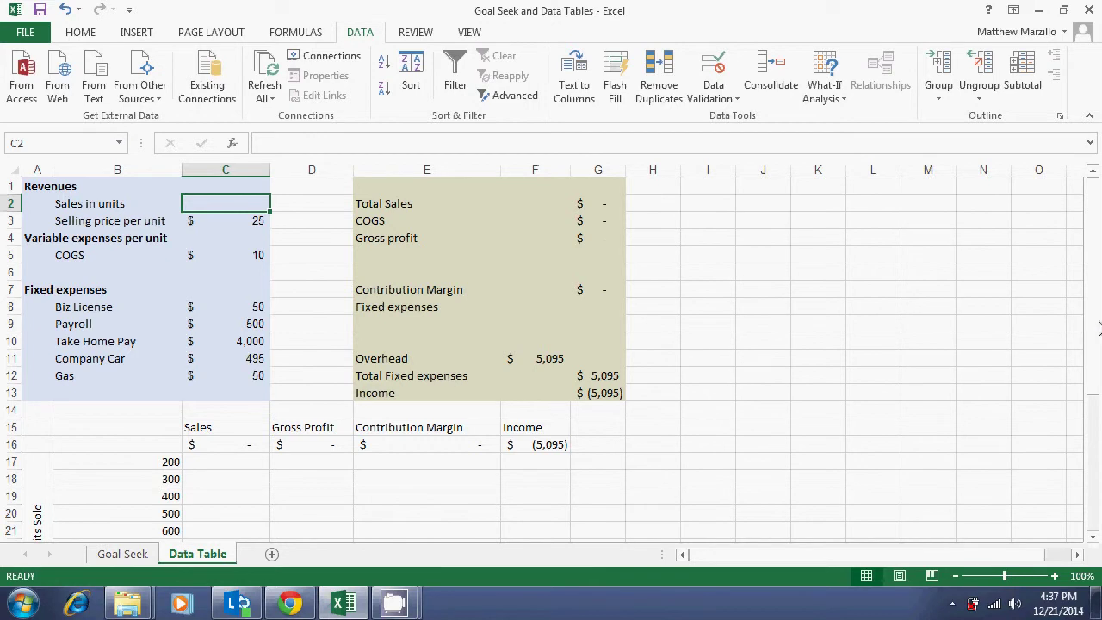
- Examine the Sales, Gross Profit, Contribution Margin and Income headings in row 15 and the Units Sold values in B17:B25
left_click_drag(1099, 327, 1093, 403)
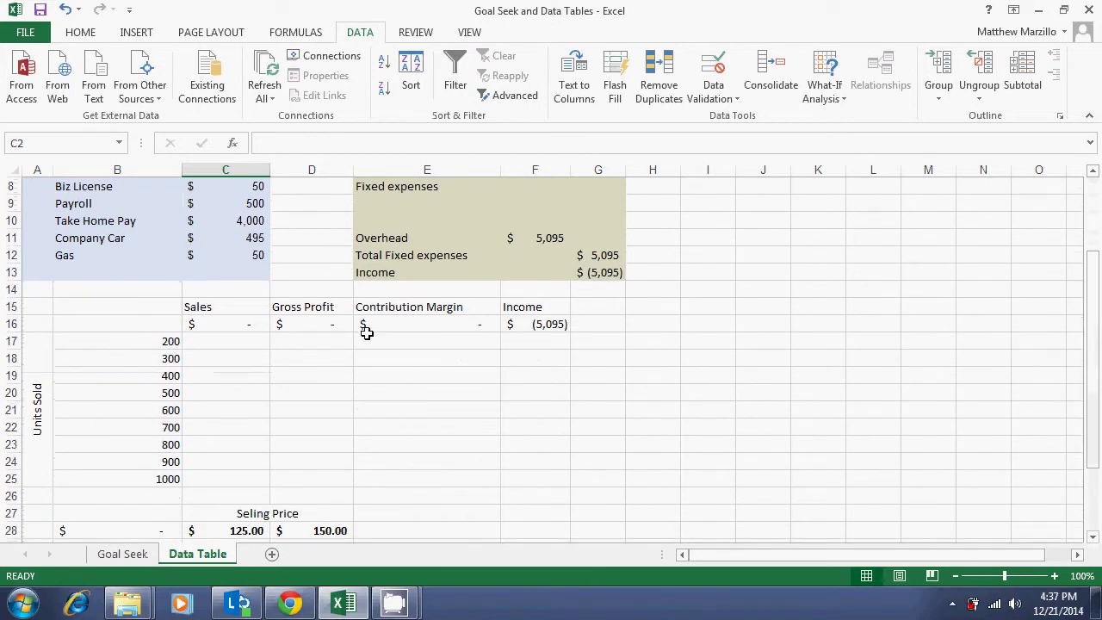
left_click(248, 309)
left_click(308, 308)
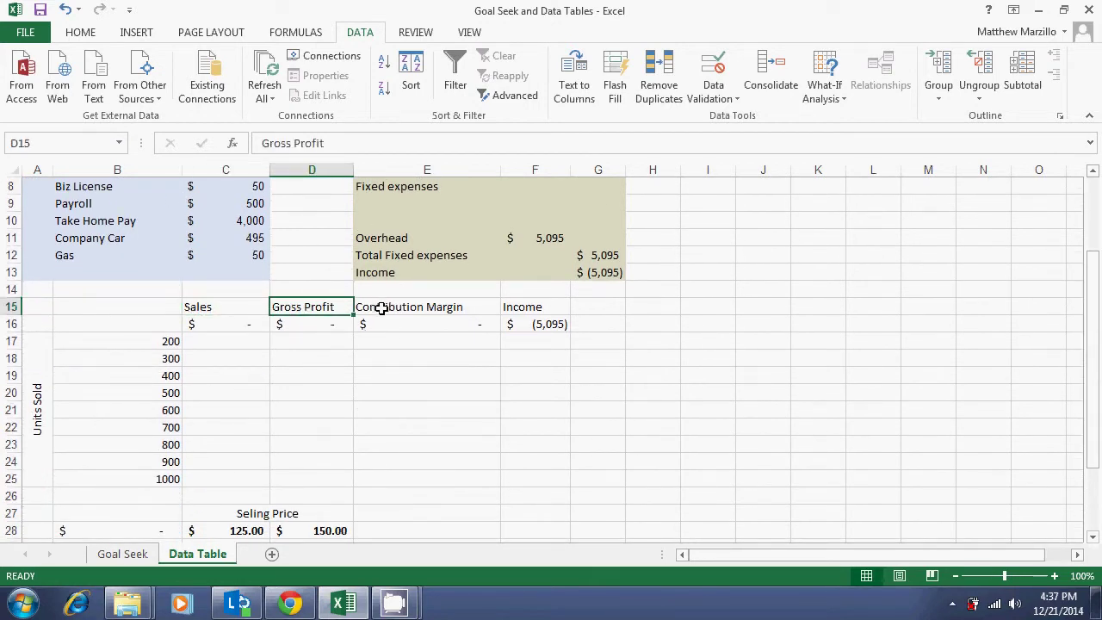
left_click(436, 306)
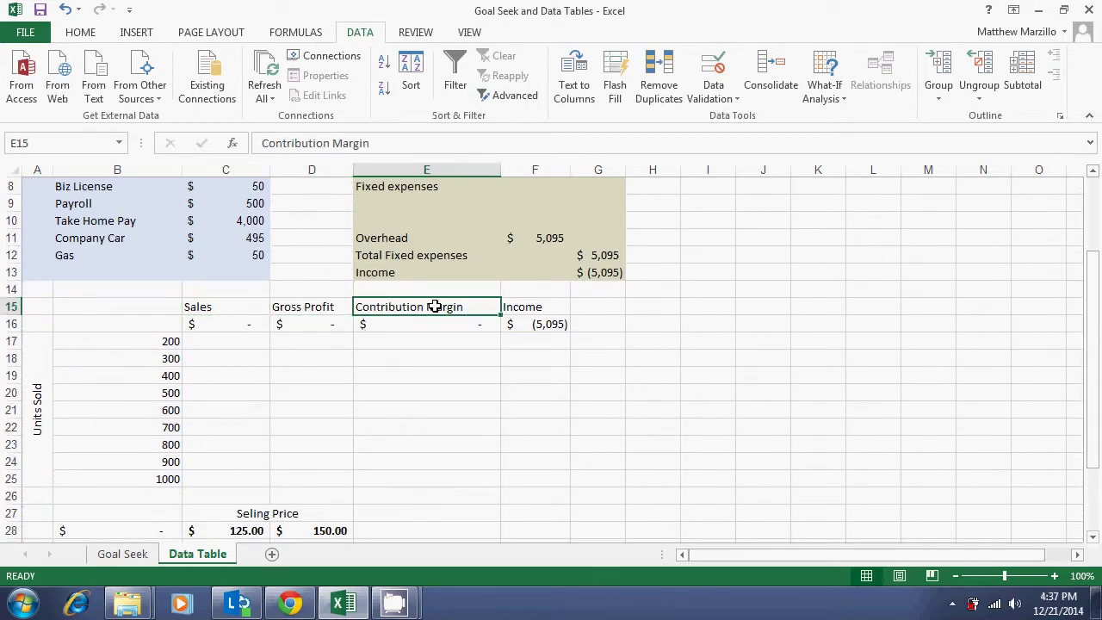
left_click(529, 304)
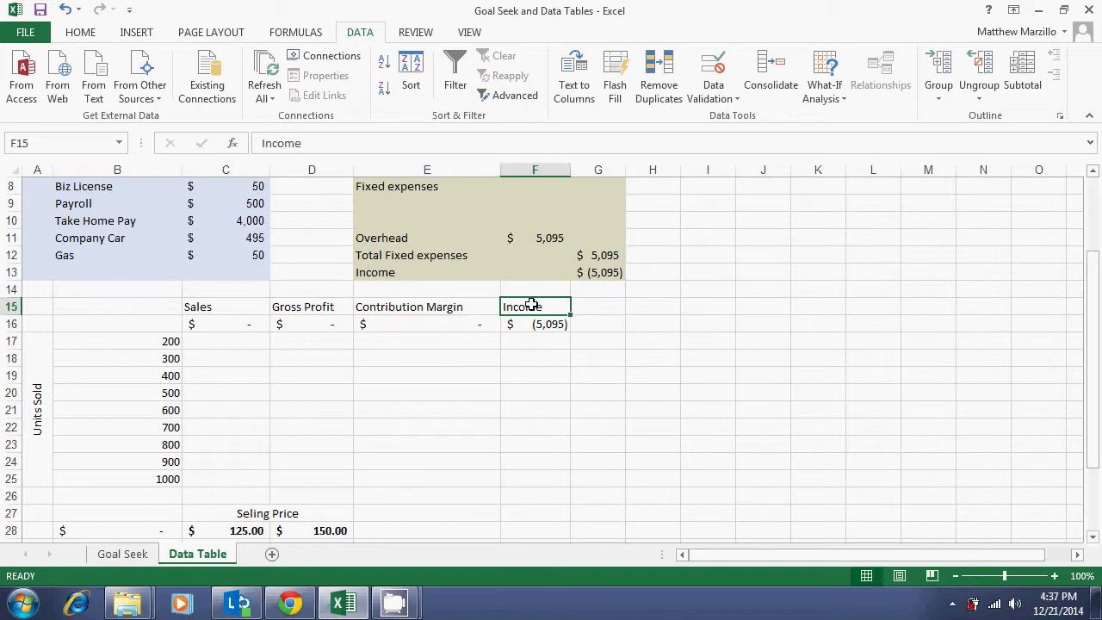
left_click(165, 342)
left_click_drag(165, 341, 164, 479)
left_click(236, 336)
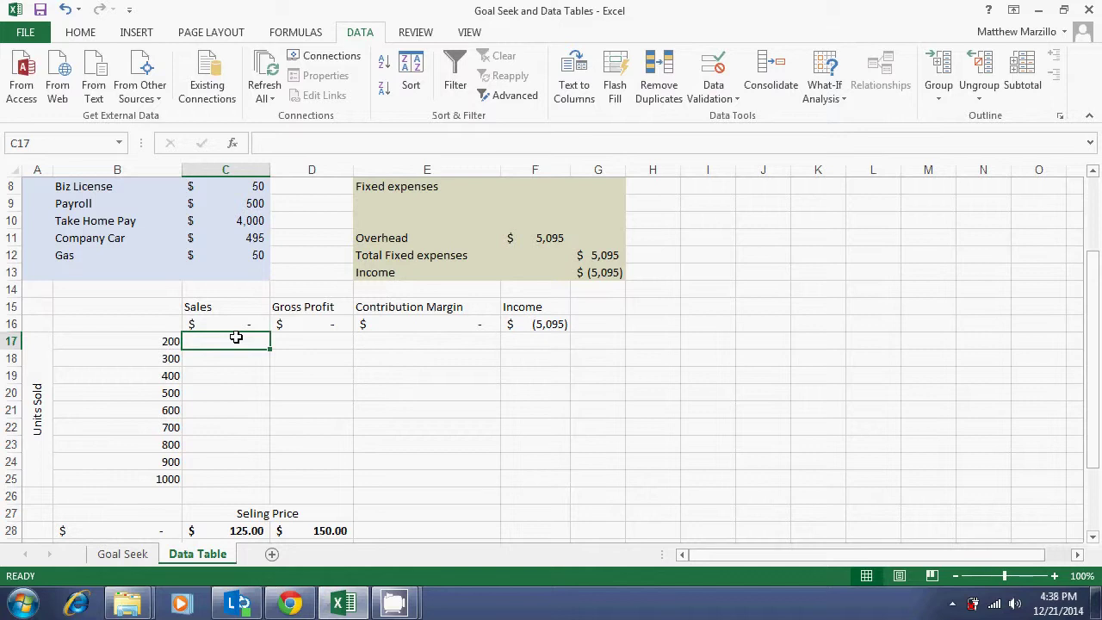
left_click_drag(1099, 411, 1098, 380)
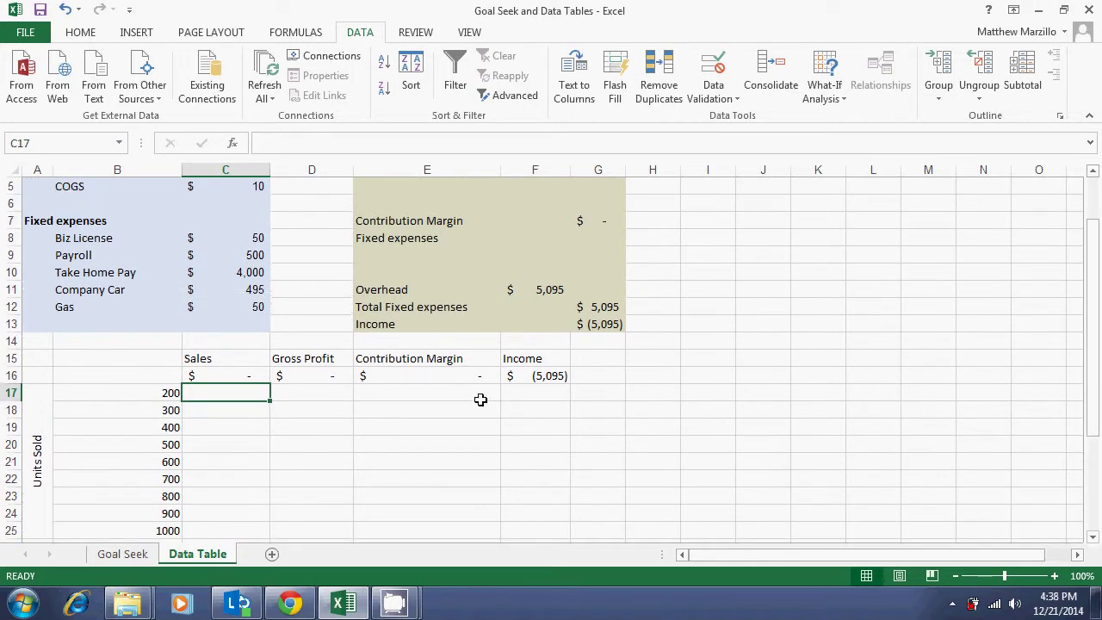
left_click(236, 356)
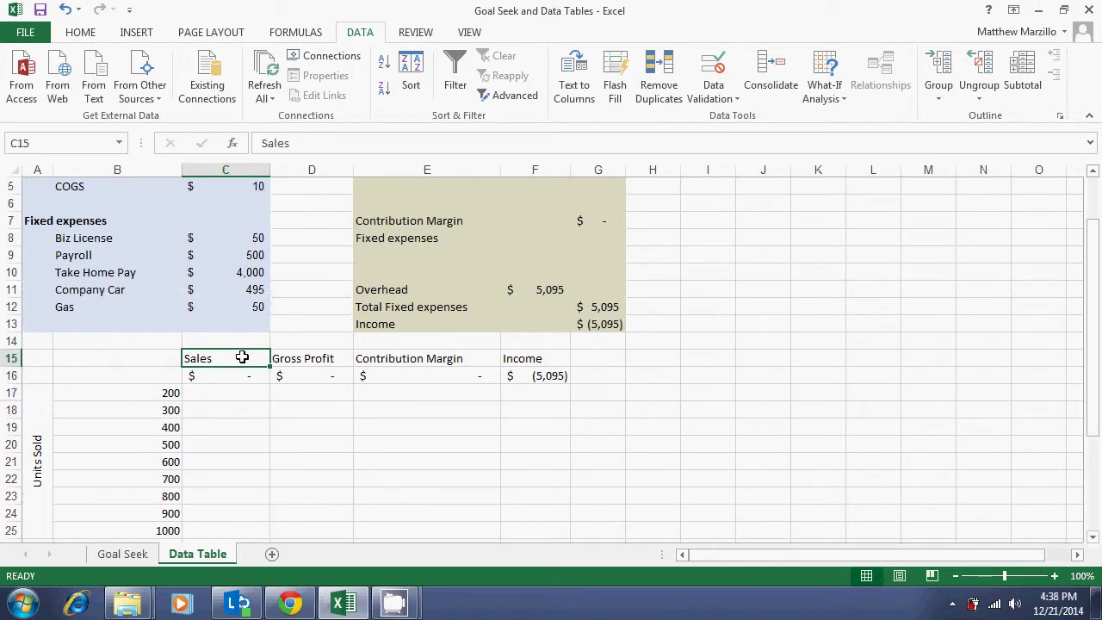
left_click(308, 358)
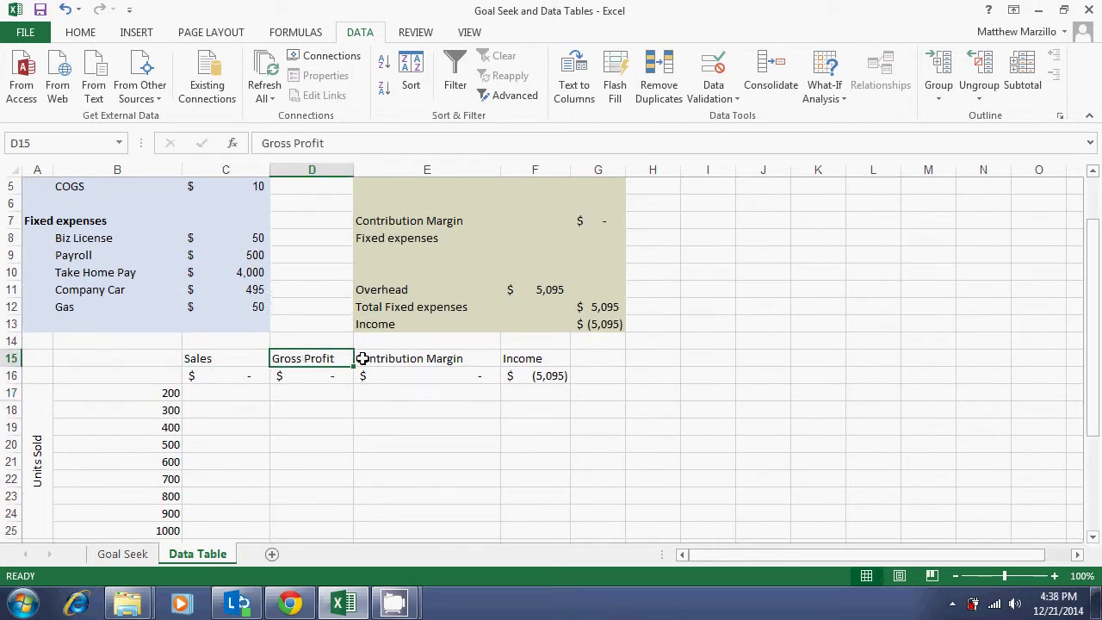
left_click(406, 358)
left_click(522, 358)
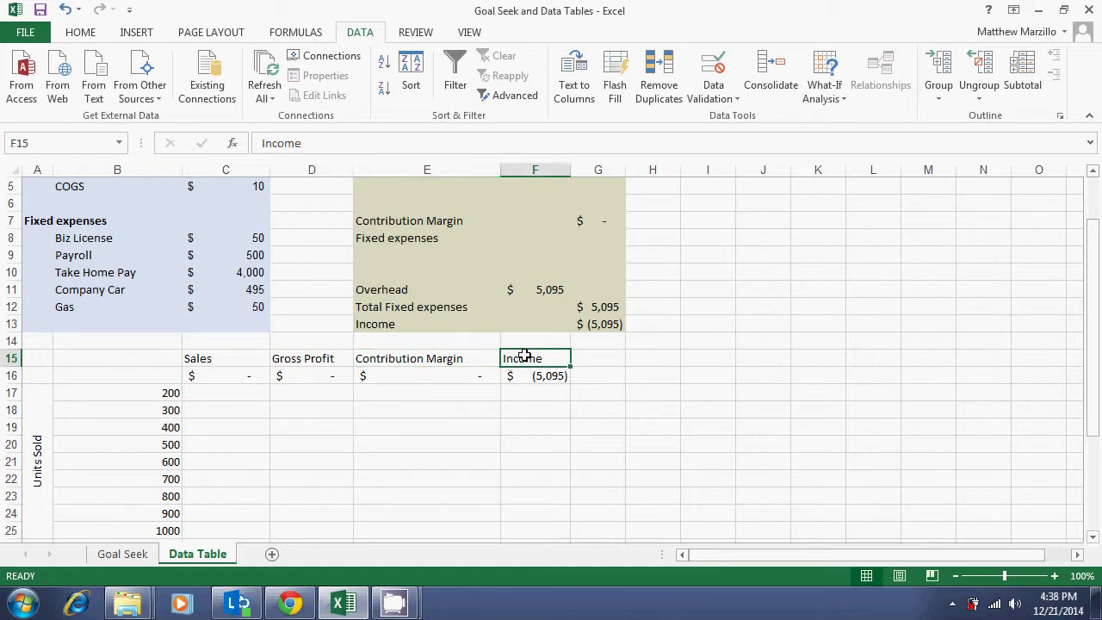
- Check the formulas in C16:F16, tracing Sales and Gross Profit back to their source cells in the income summary
left_click(231, 377)
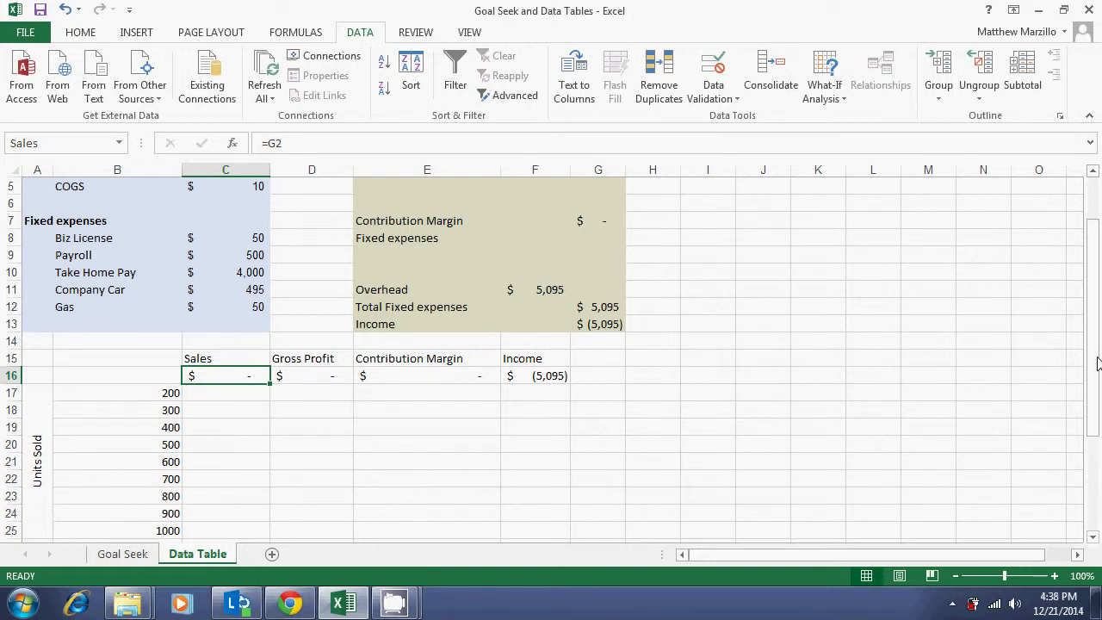
left_click_drag(1097, 363, 1096, 321)
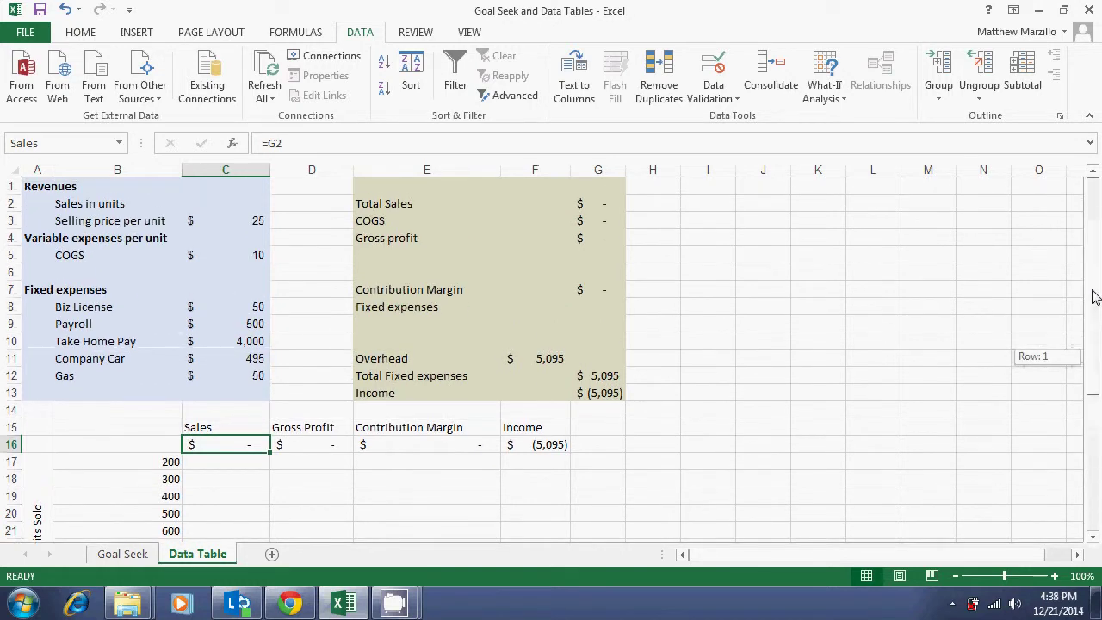
left_click(605, 205)
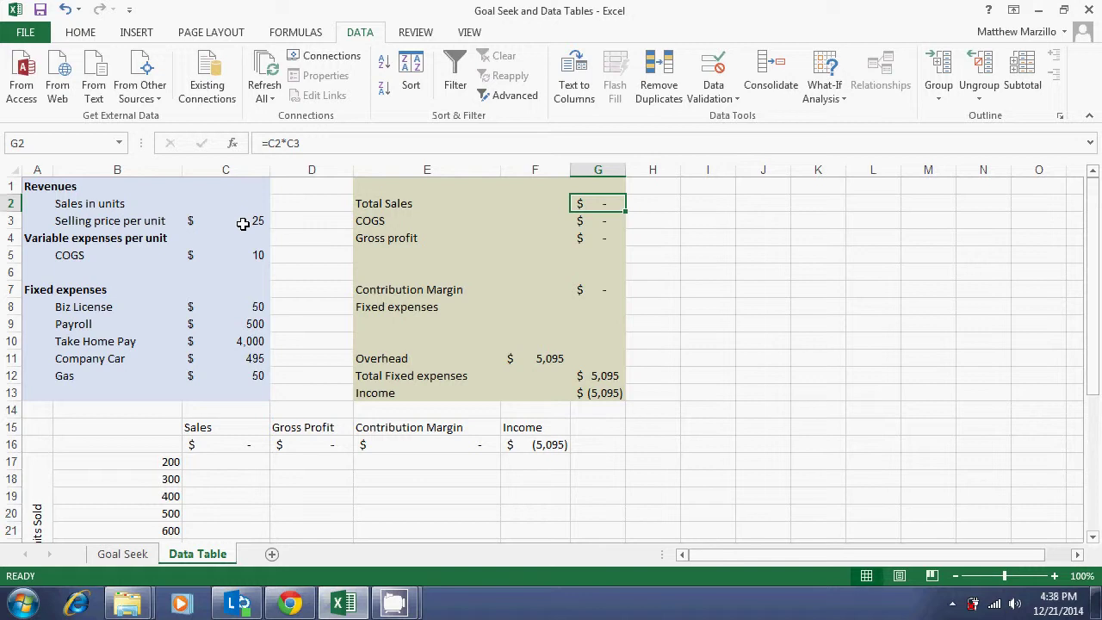
left_click(306, 446)
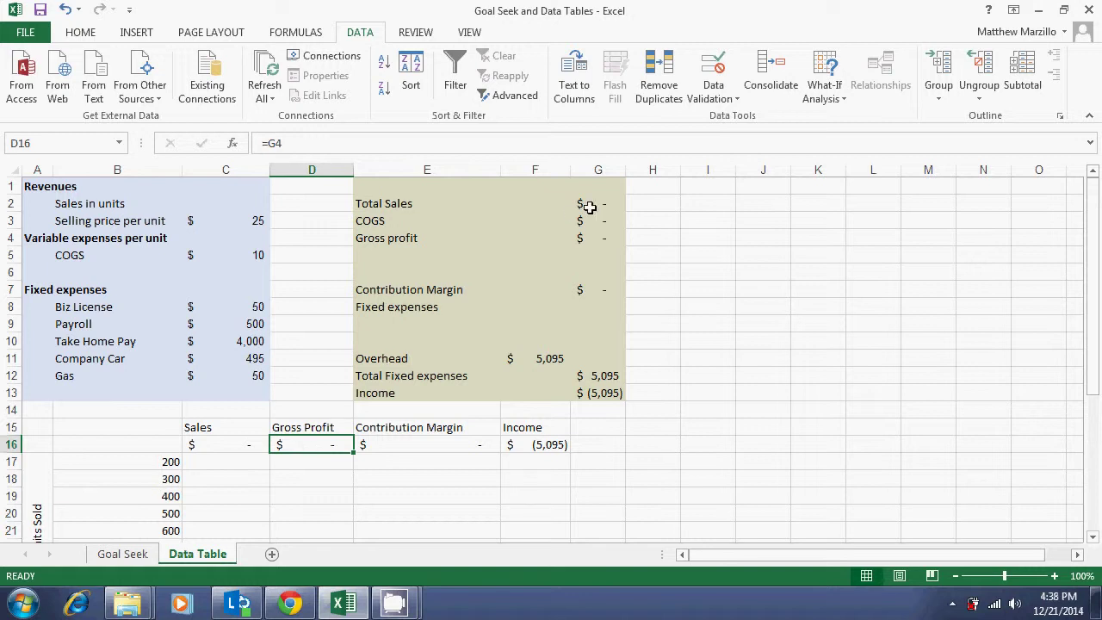
left_click(592, 240)
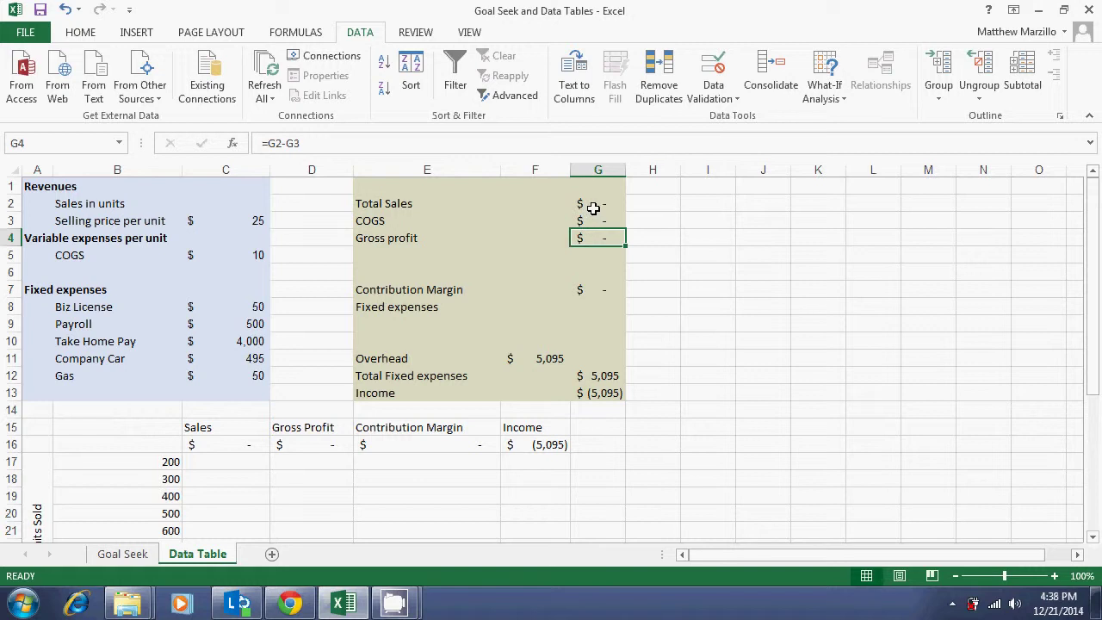
left_click(470, 448)
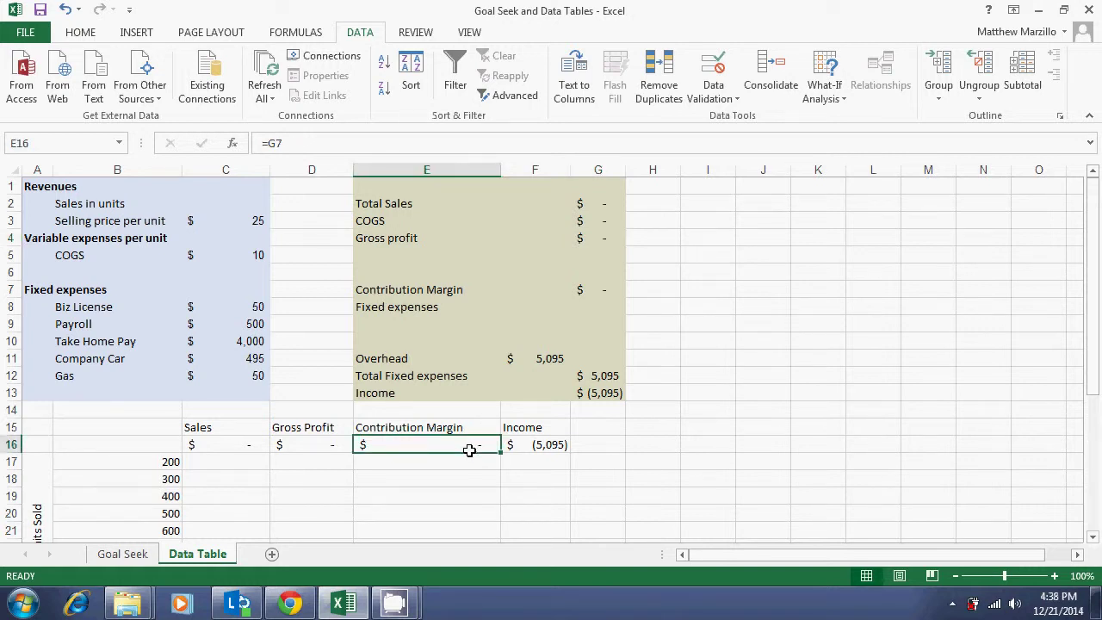
left_click(523, 444)
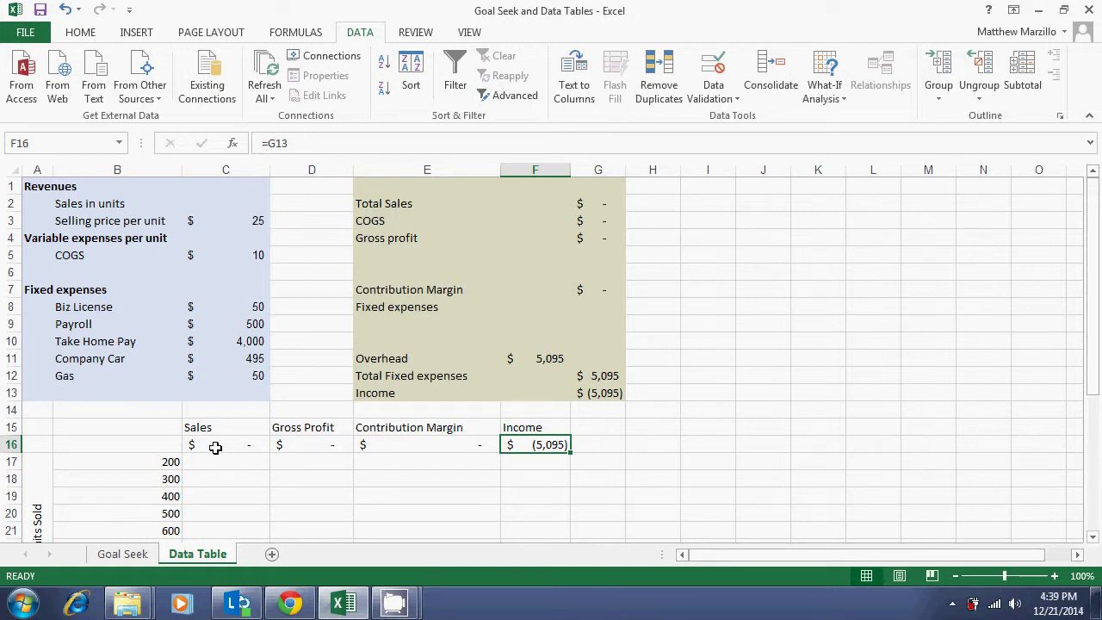
left_click_drag(217, 445, 523, 444)
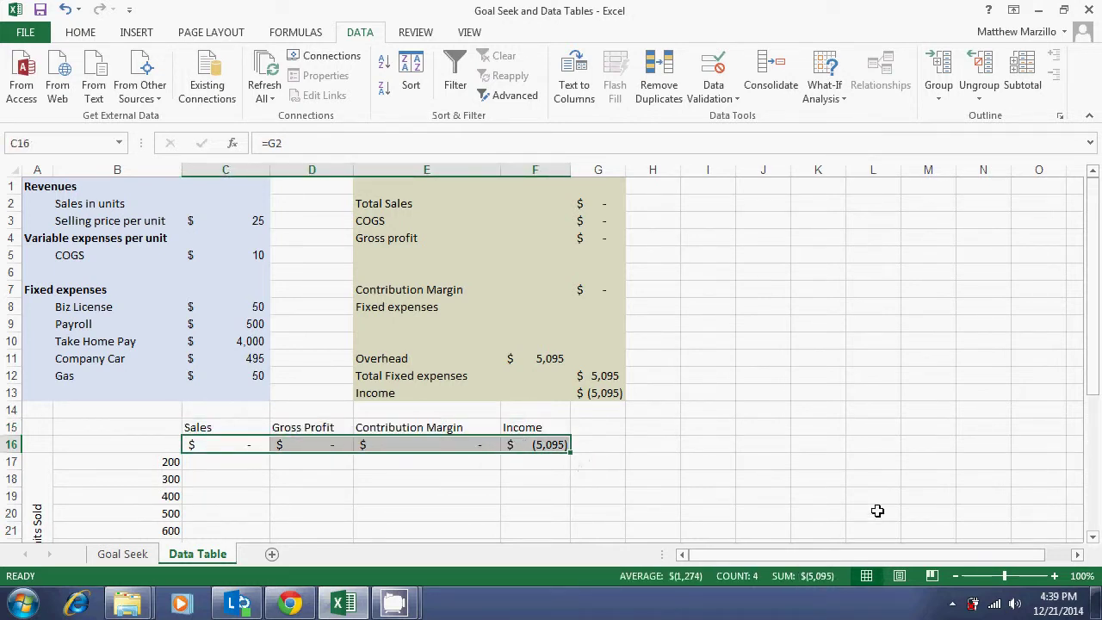
- Examine how the empty table body relates to the row 16 Sales formula and the Units Sold values in column B
left_click_drag(873, 556, 772, 568)
left_click_drag(1092, 383, 1093, 448)
left_click(224, 345)
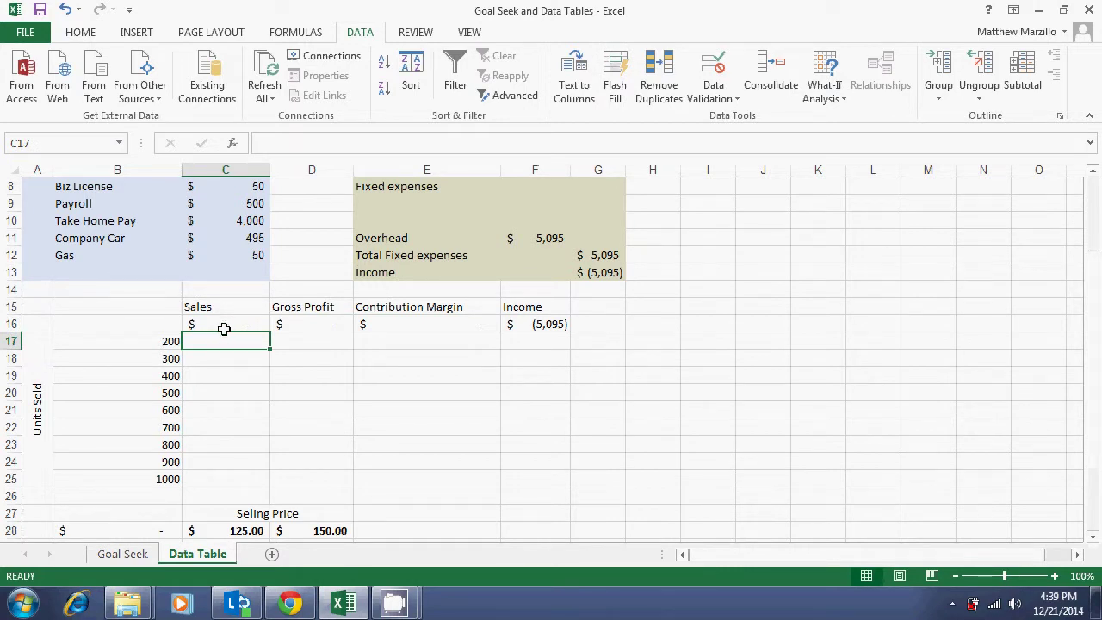
left_click(224, 326)
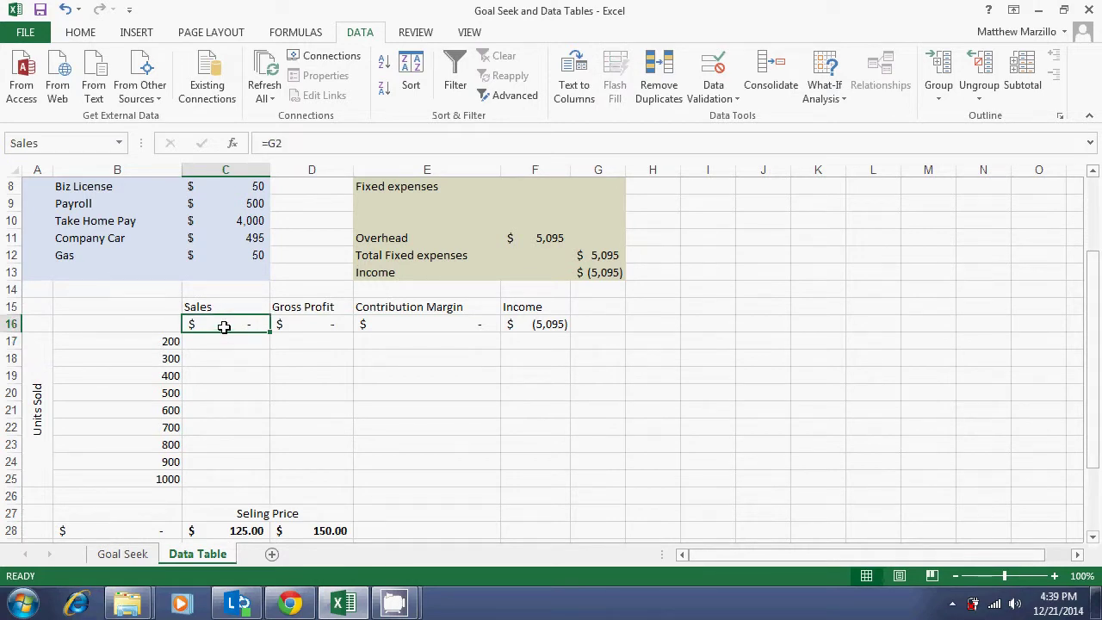
left_click(172, 346)
left_click(209, 344)
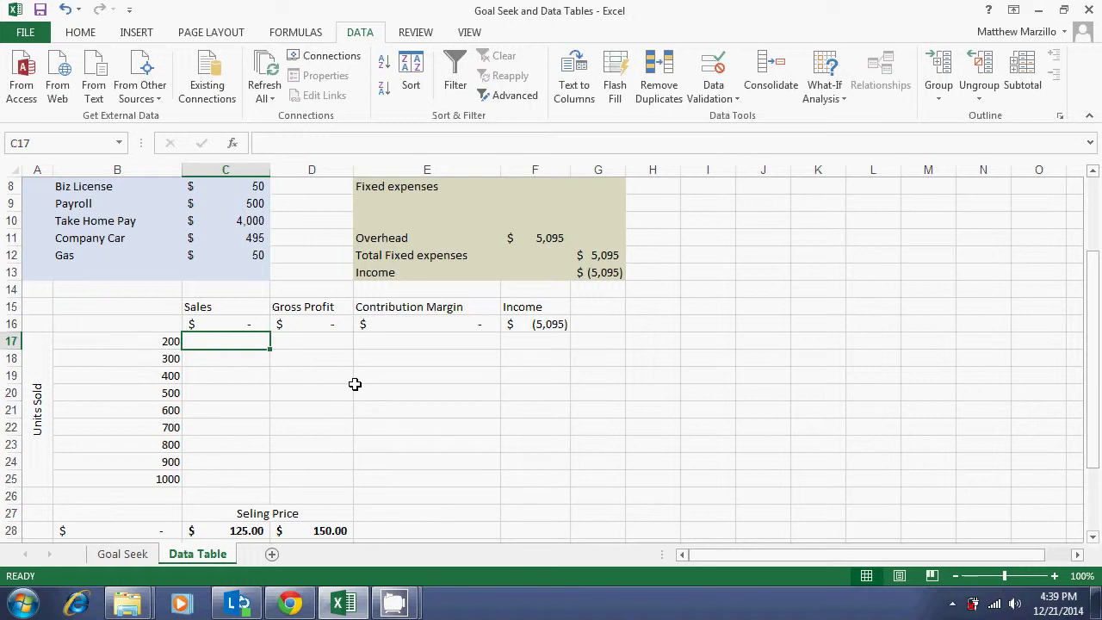
left_click(394, 394)
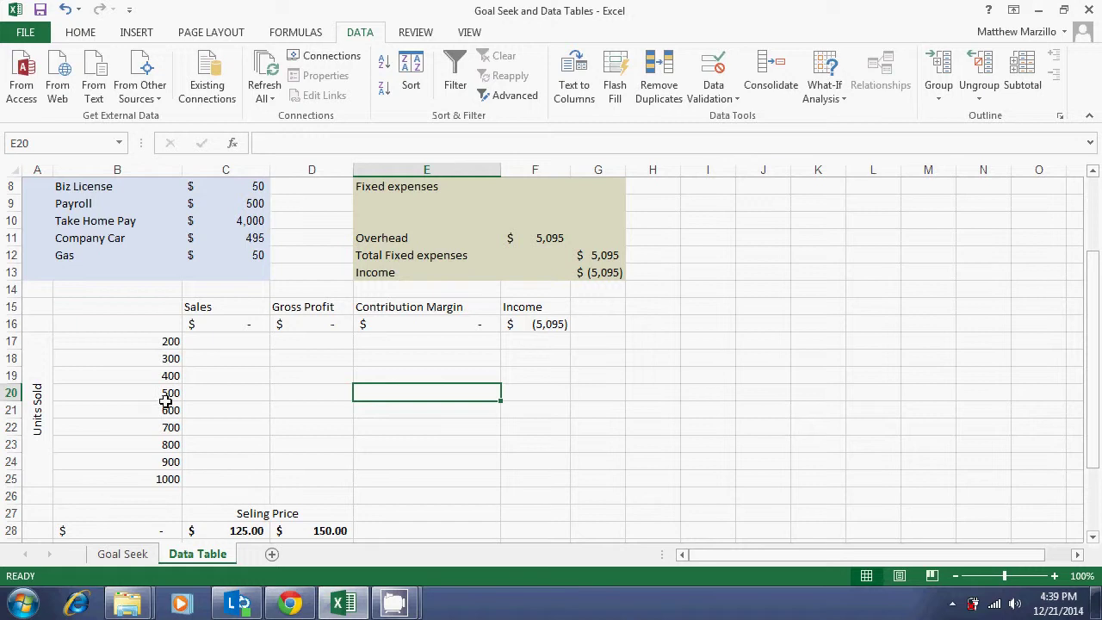
left_click(304, 426)
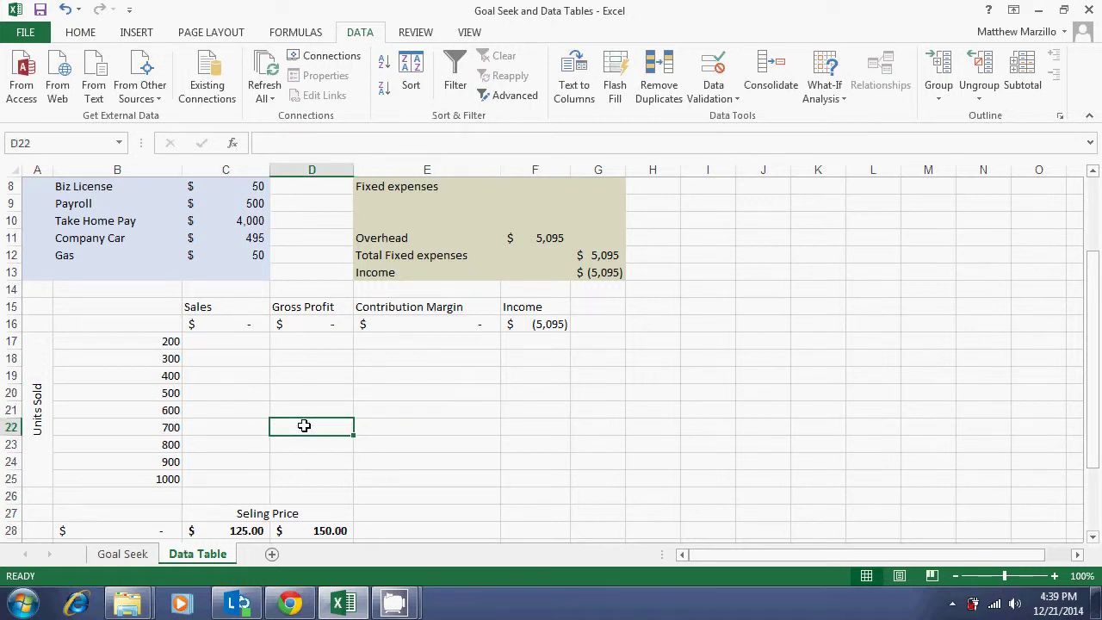
left_click(172, 430)
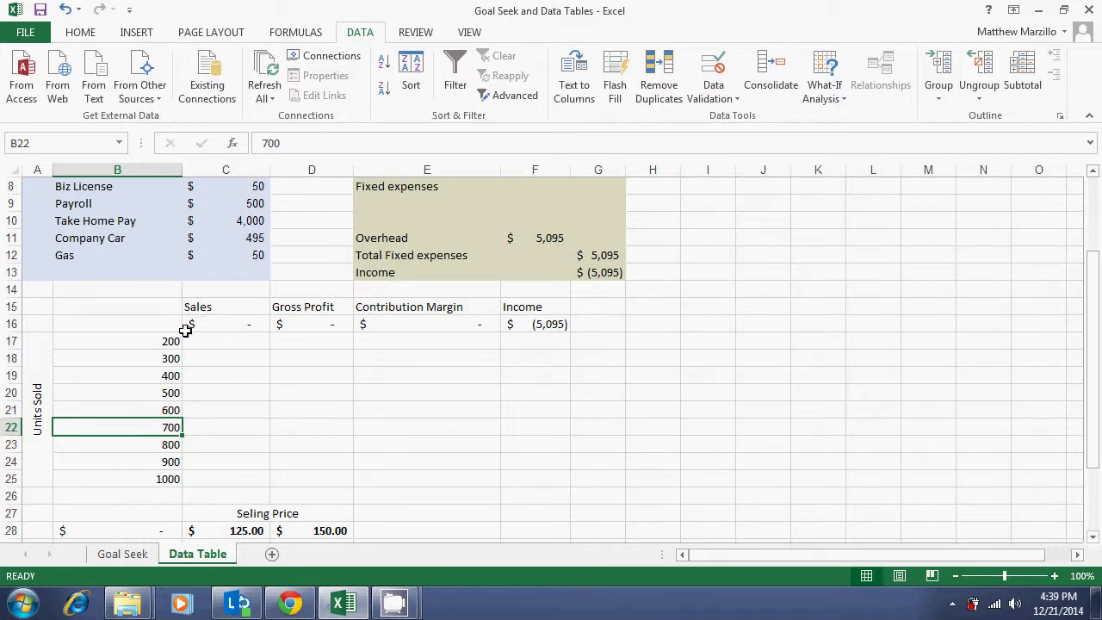
- Create a one-variable data table over B16:F25 with the sales in units cell C2 as the column input cell
left_click(161, 327)
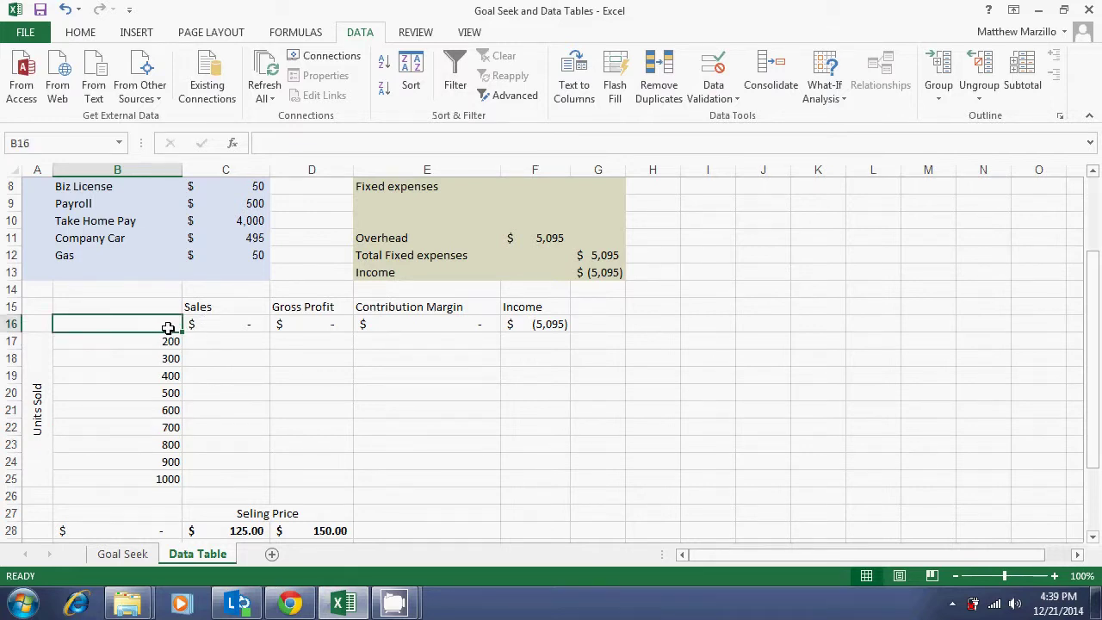
left_click_drag(167, 327, 534, 472)
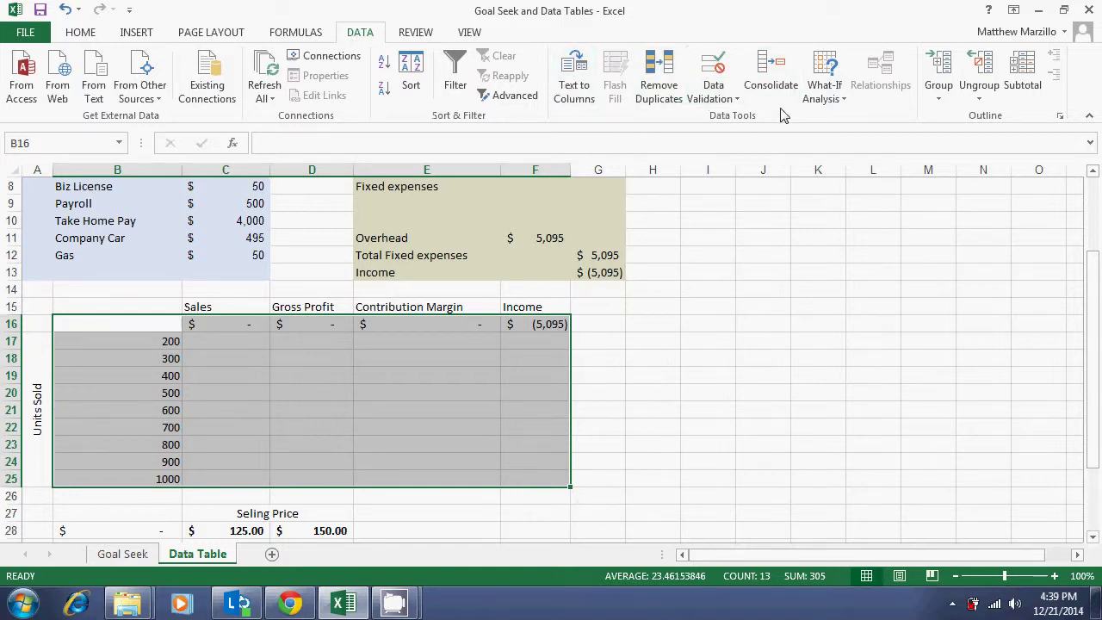
left_click(821, 91)
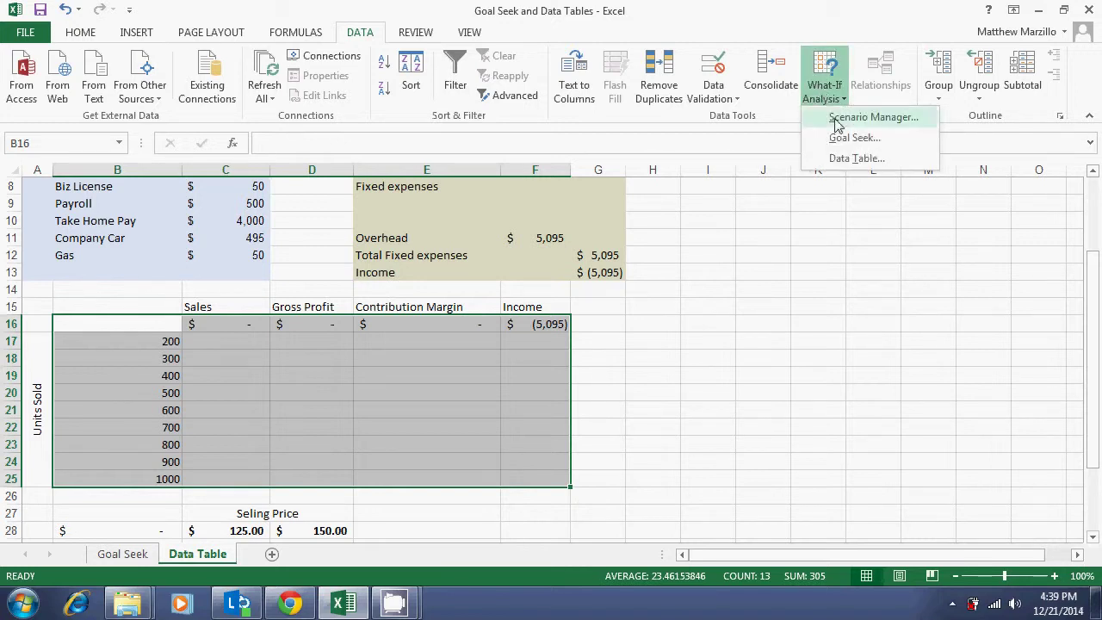
left_click(855, 159)
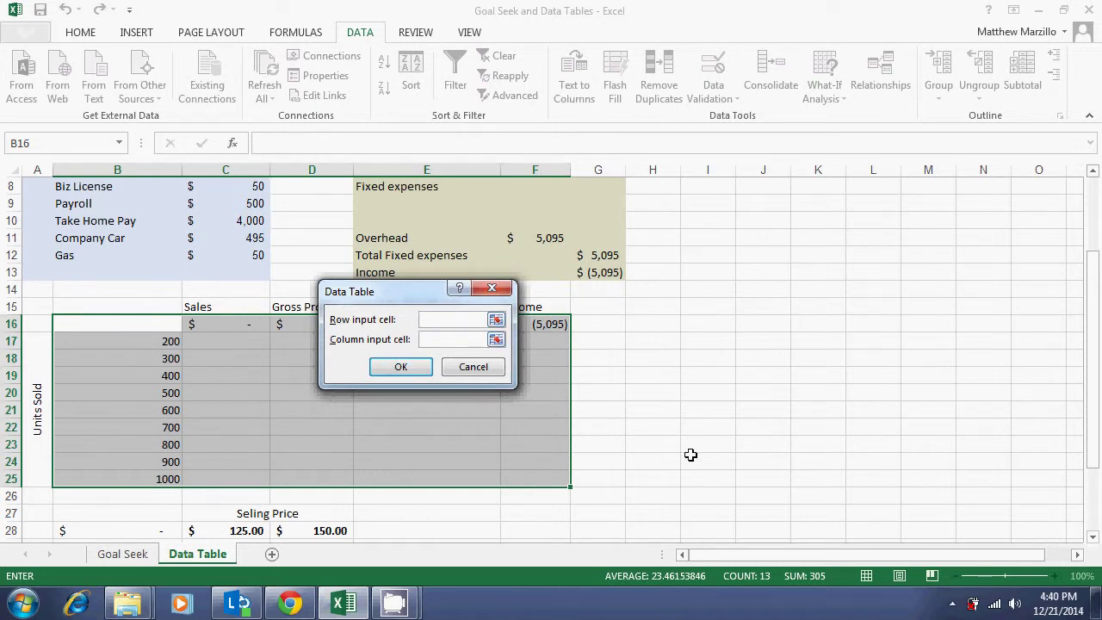
left_click_drag(1099, 401, 1095, 392)
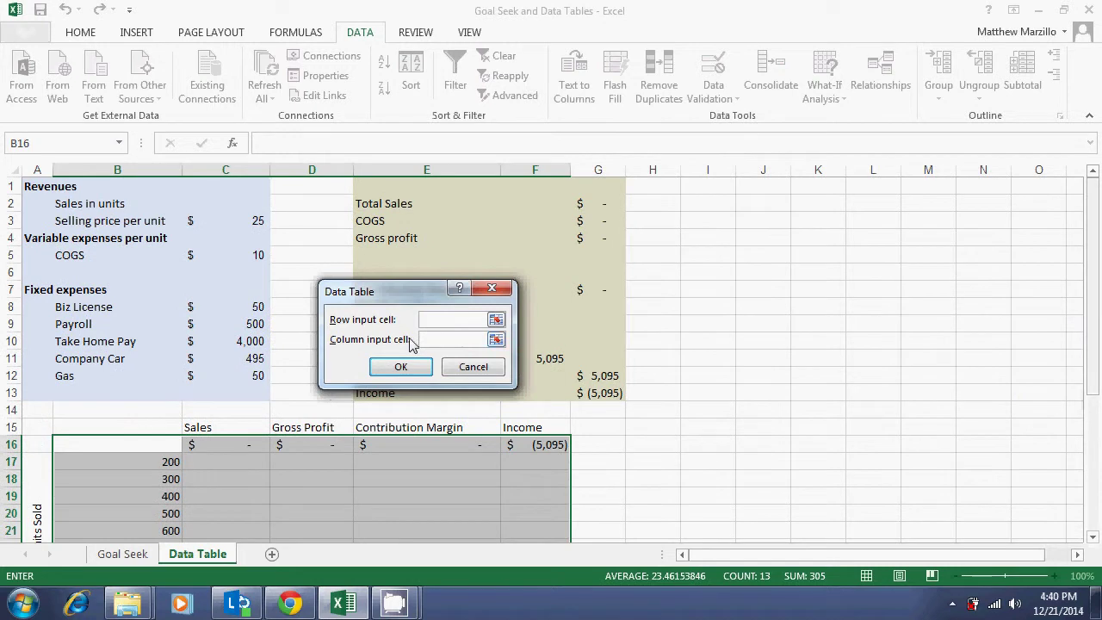
left_click(235, 203)
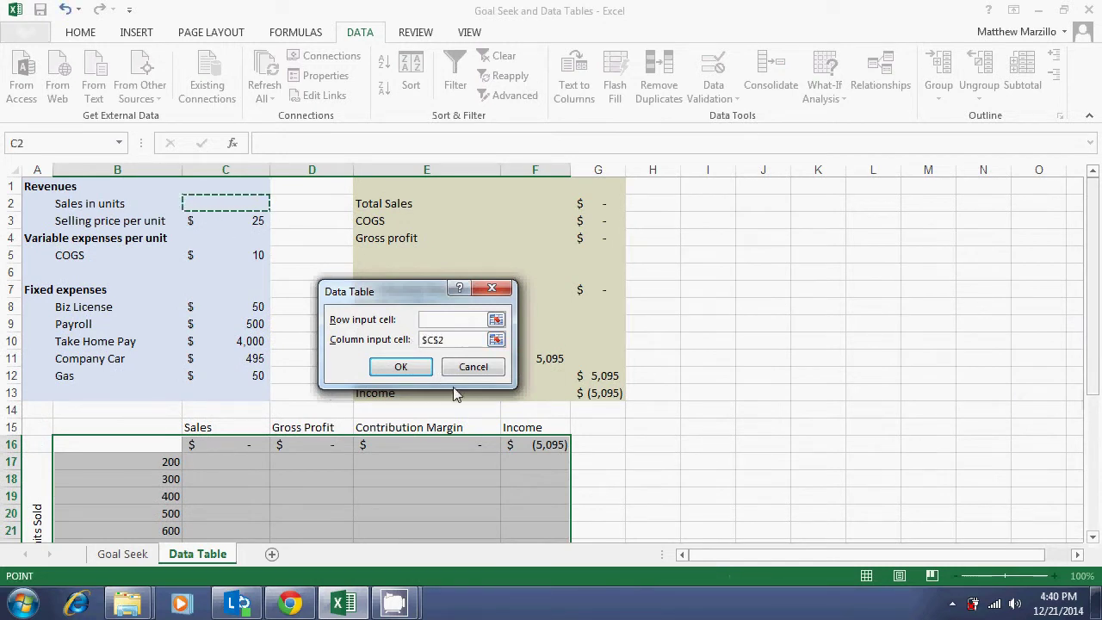
left_click(402, 367)
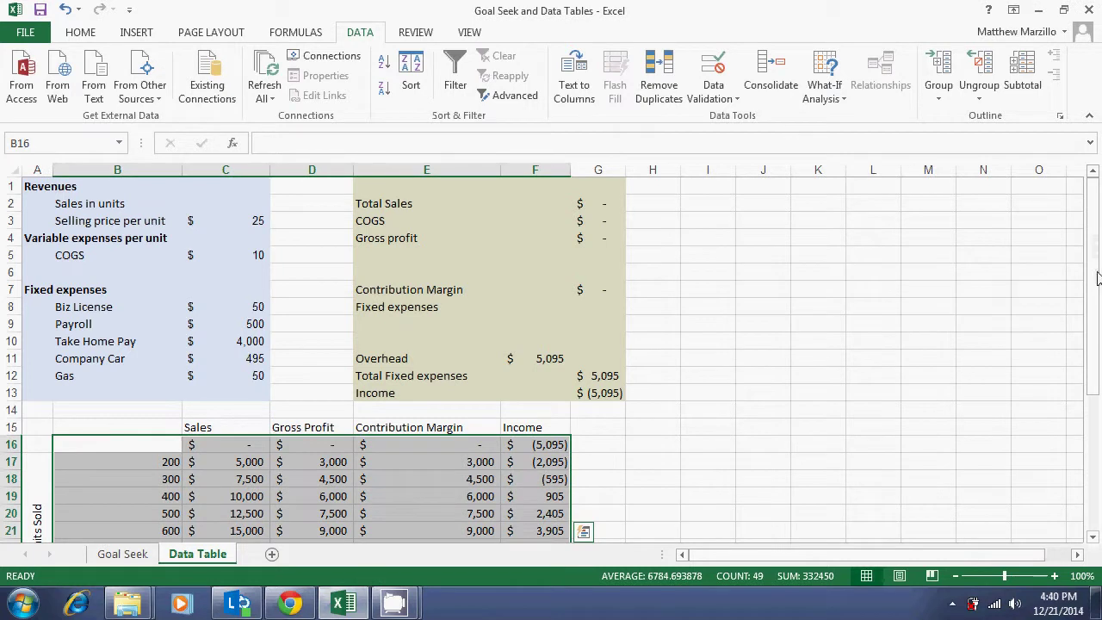
- Examine the Sales results for 200, 300 and 400 units and compare the Income results for 300 and 400 units
left_click_drag(1098, 277, 1095, 362)
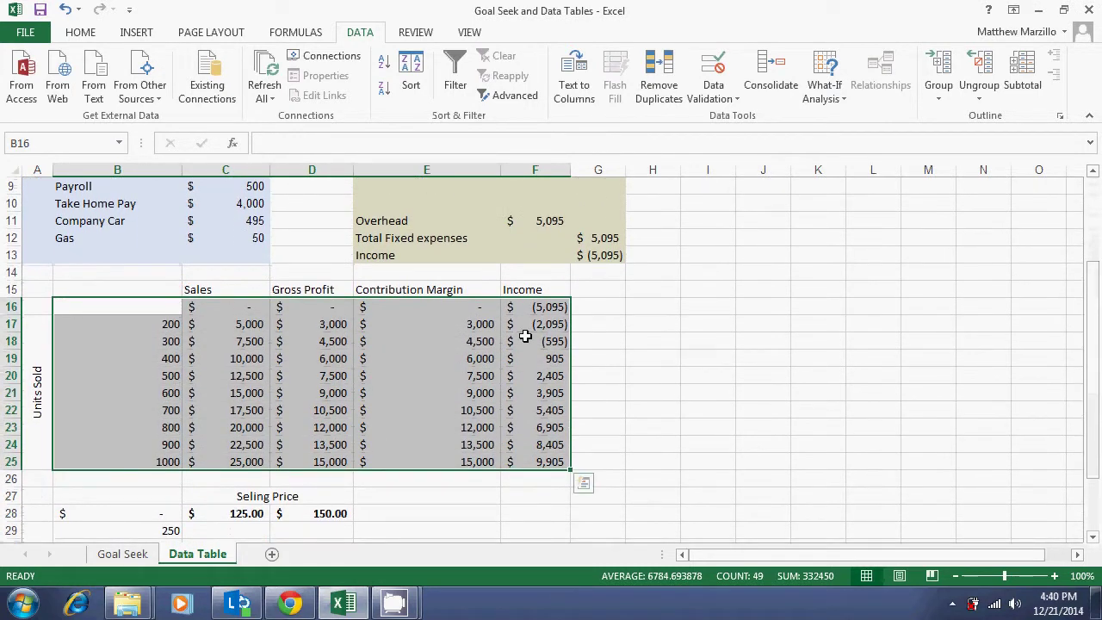
left_click_drag(248, 326, 247, 328)
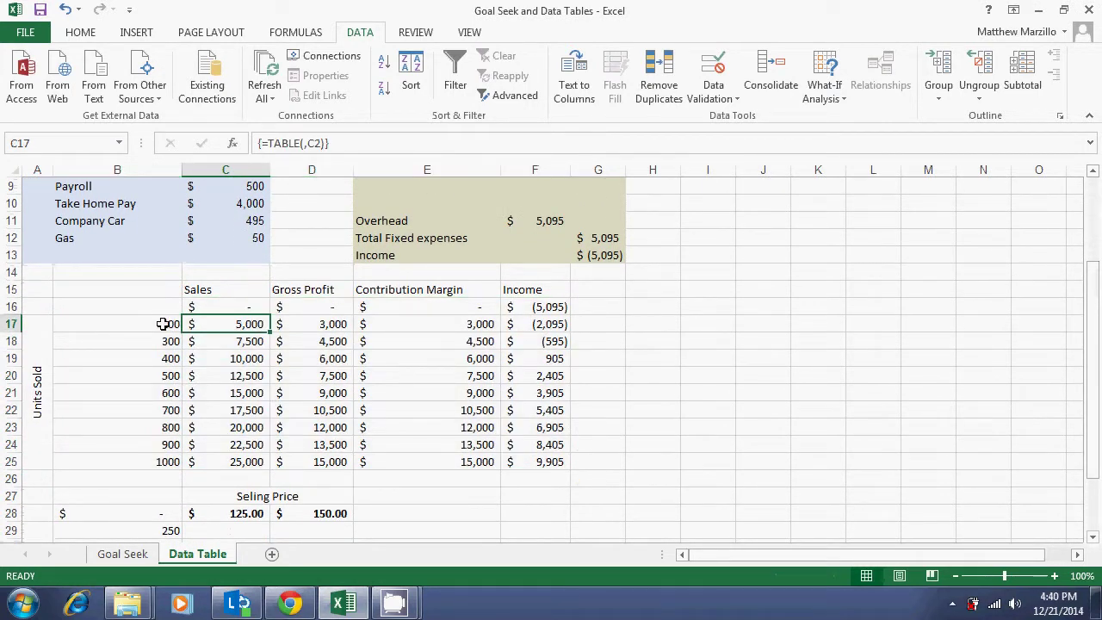
left_click(229, 339)
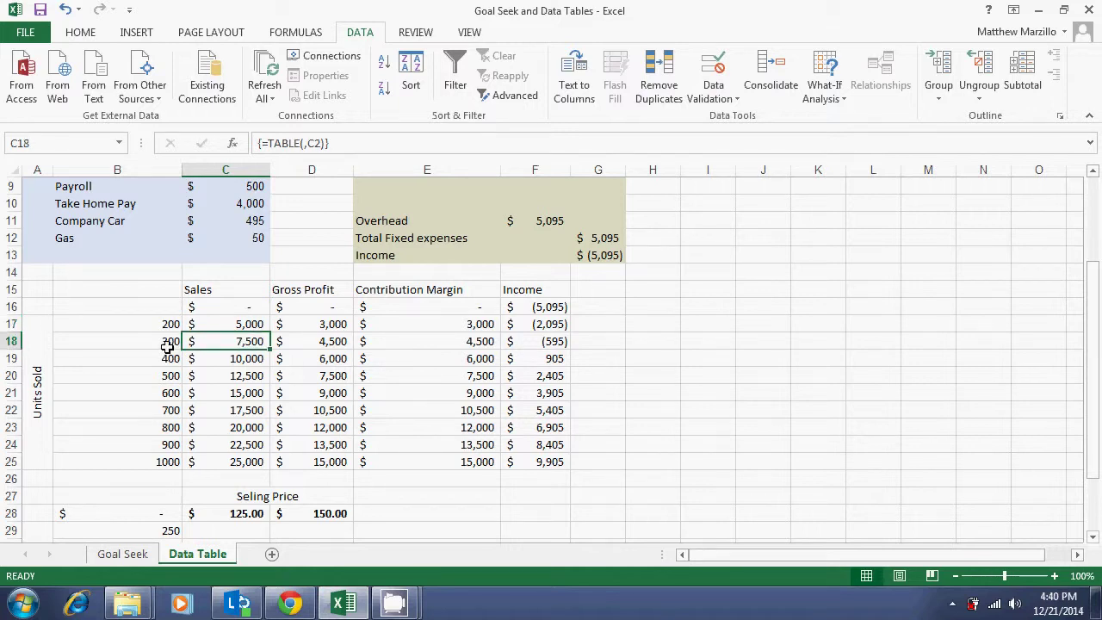
left_click(256, 365)
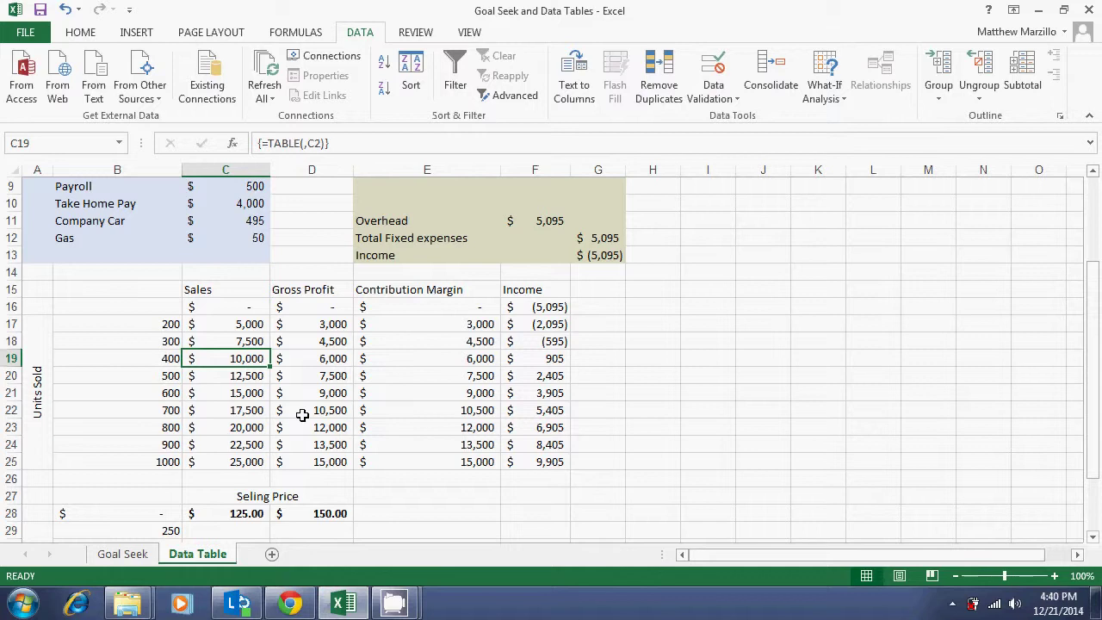
left_click(519, 341)
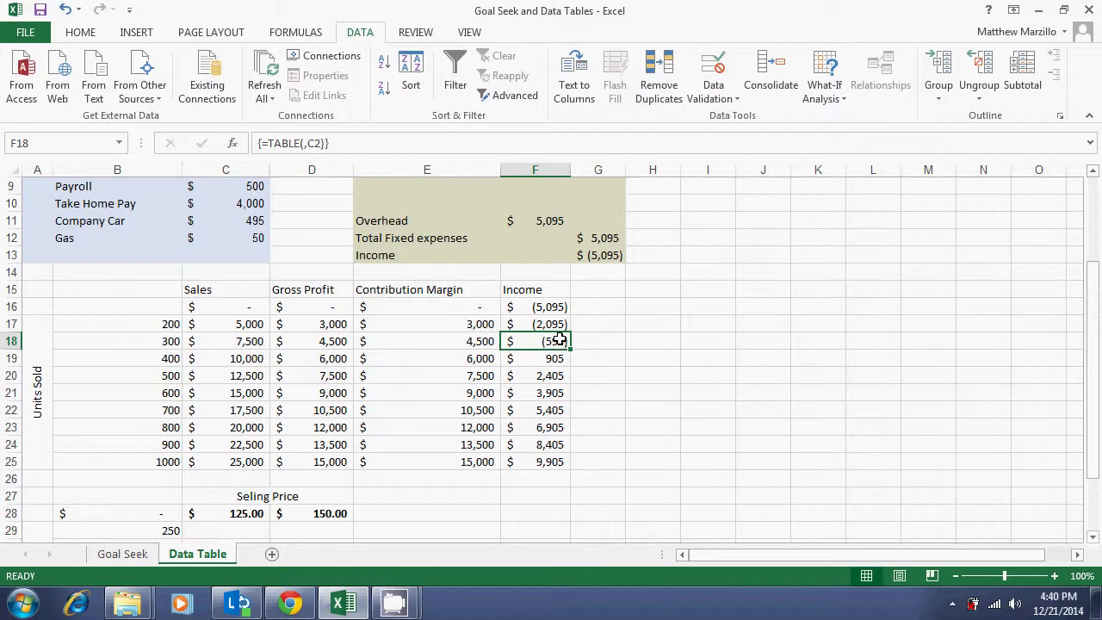
left_click(7, 340)
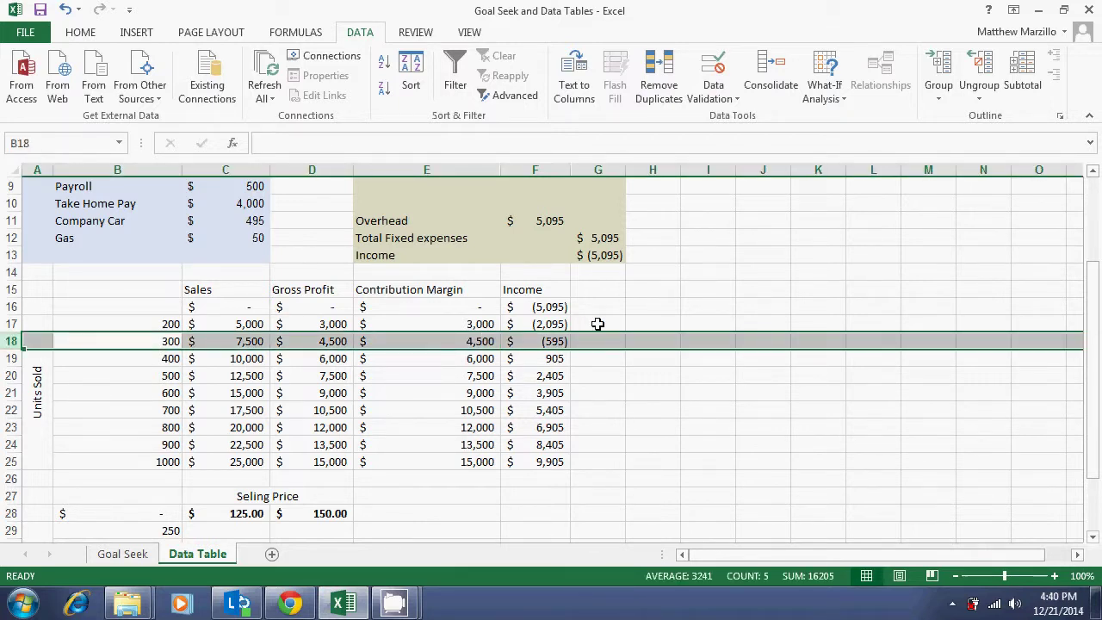
left_click(562, 342)
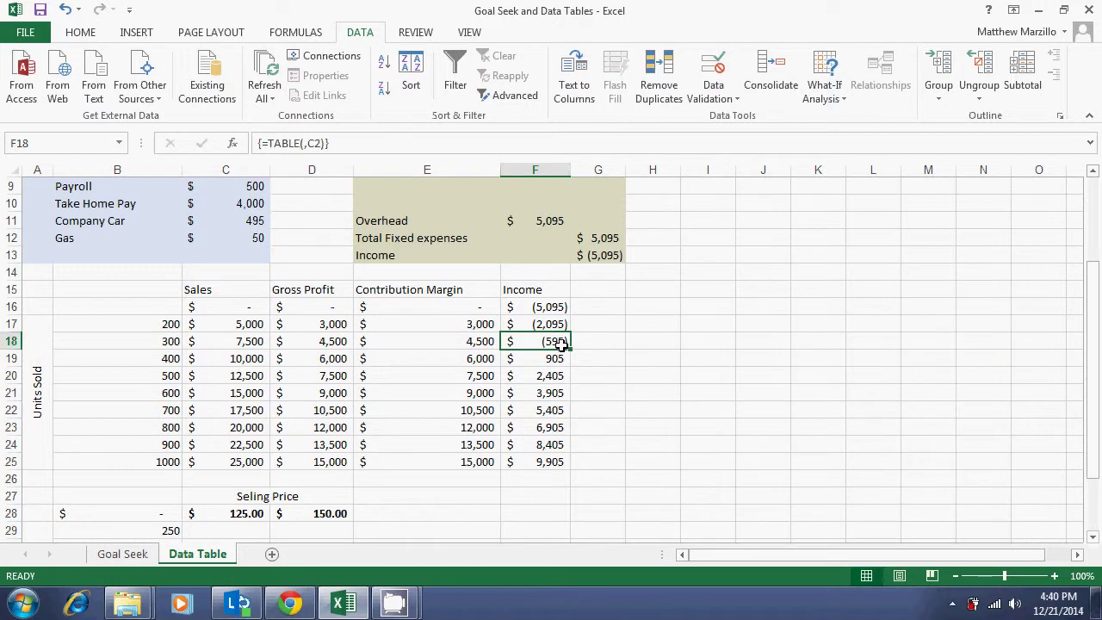
left_click(546, 356)
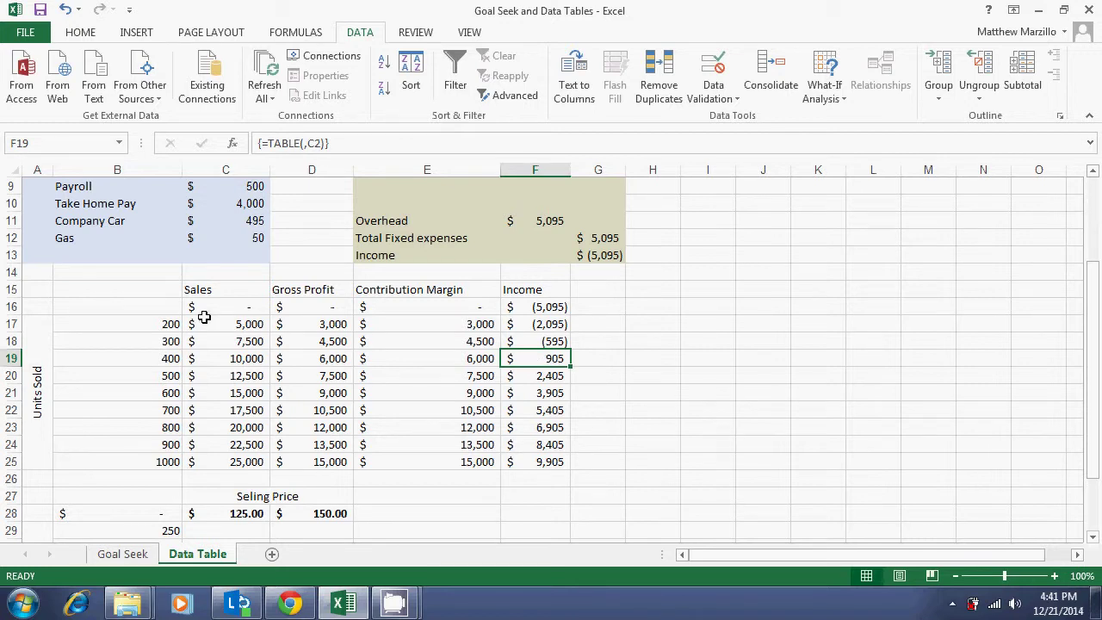
- Review the data table's layout in B16:F25, checking the Units Sold values in B17:B25 against the row 16 formulas and the table body
left_click_drag(170, 308, 516, 462)
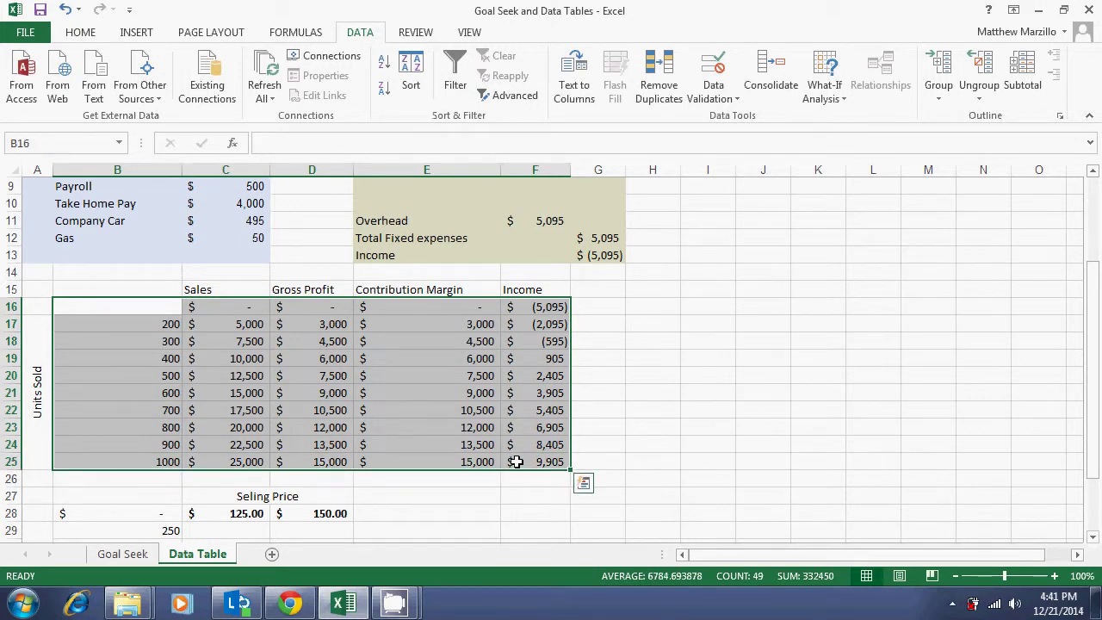
left_click(153, 324)
left_click_drag(153, 325, 153, 463)
left_click(241, 308)
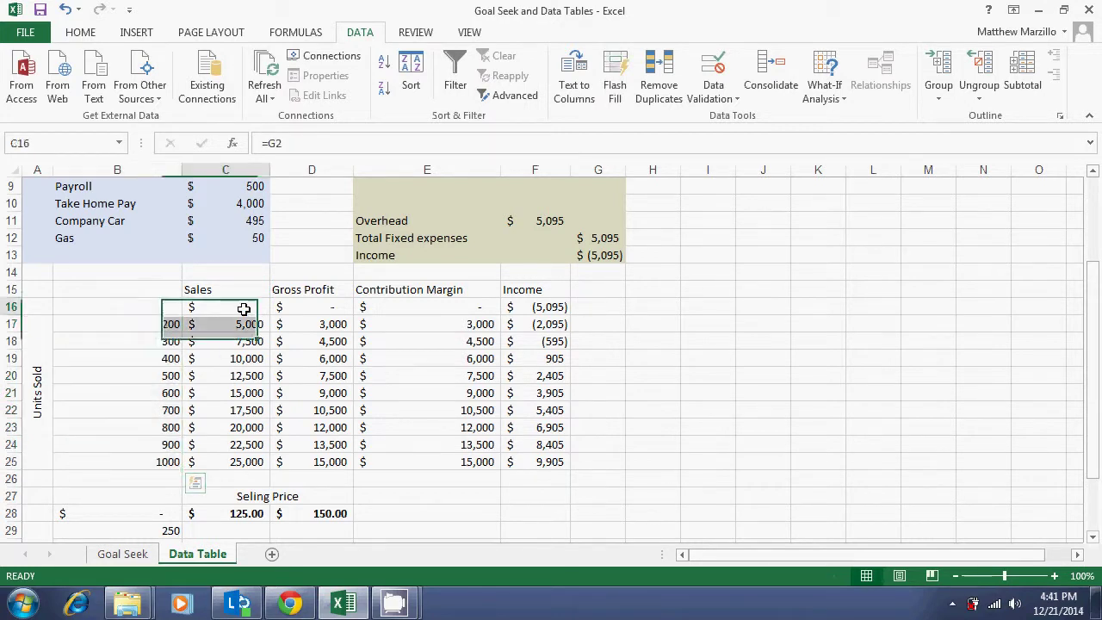
left_click_drag(293, 307, 406, 301)
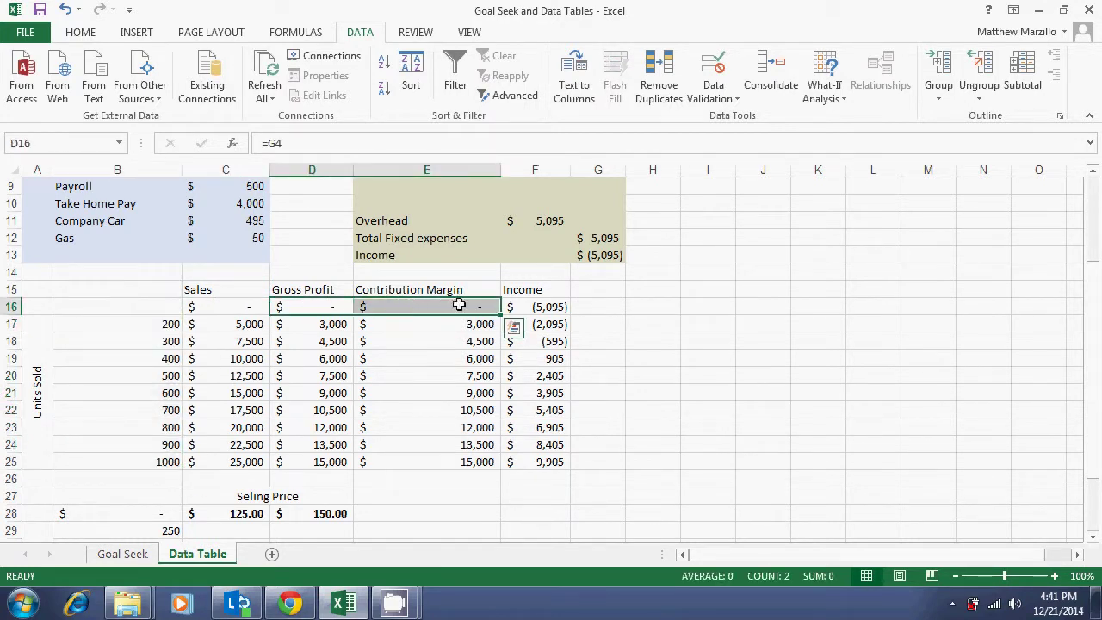
left_click(457, 341)
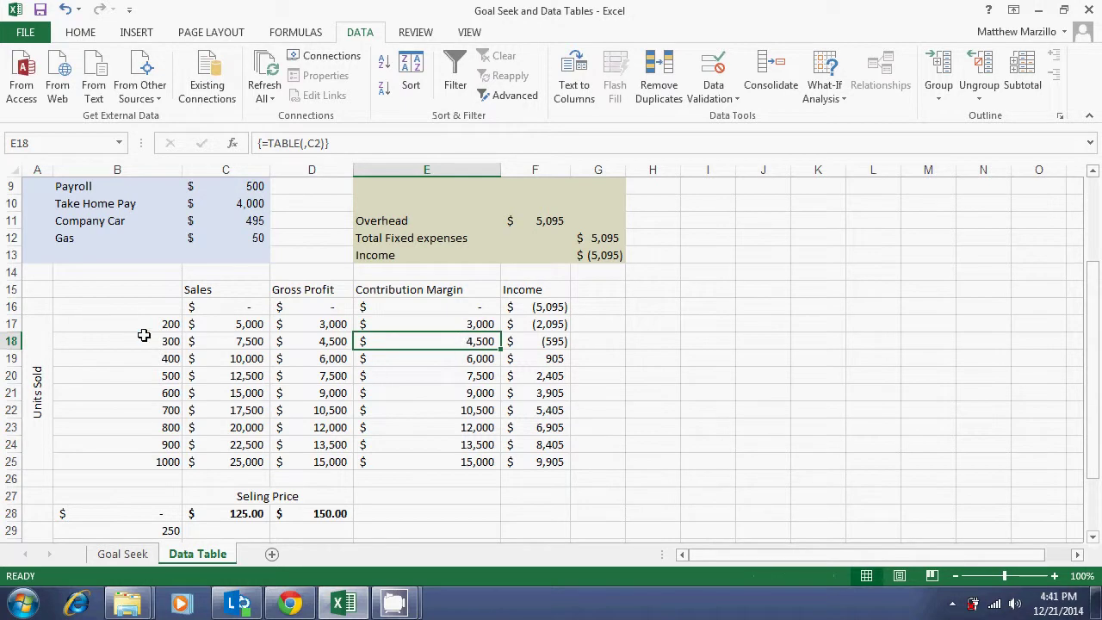
left_click_drag(138, 324, 135, 458)
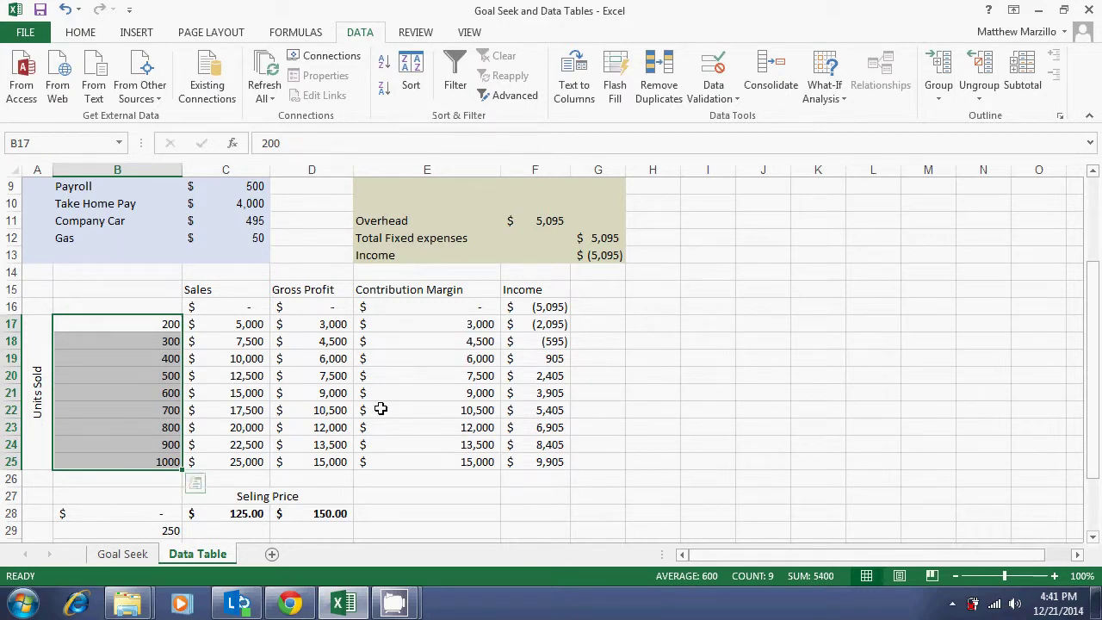
left_click(395, 602)
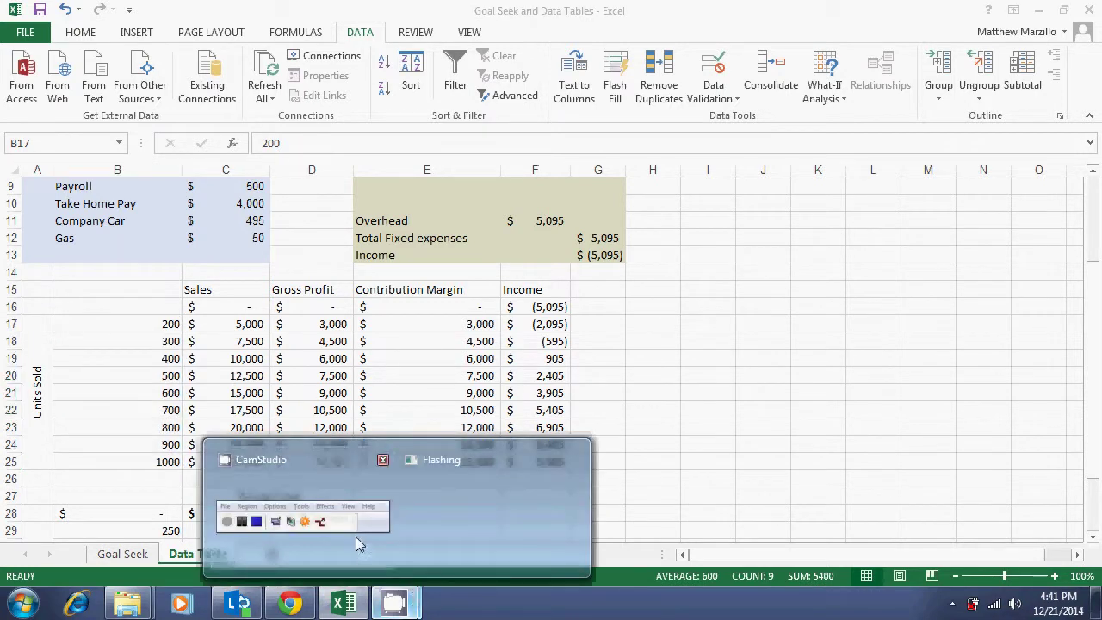